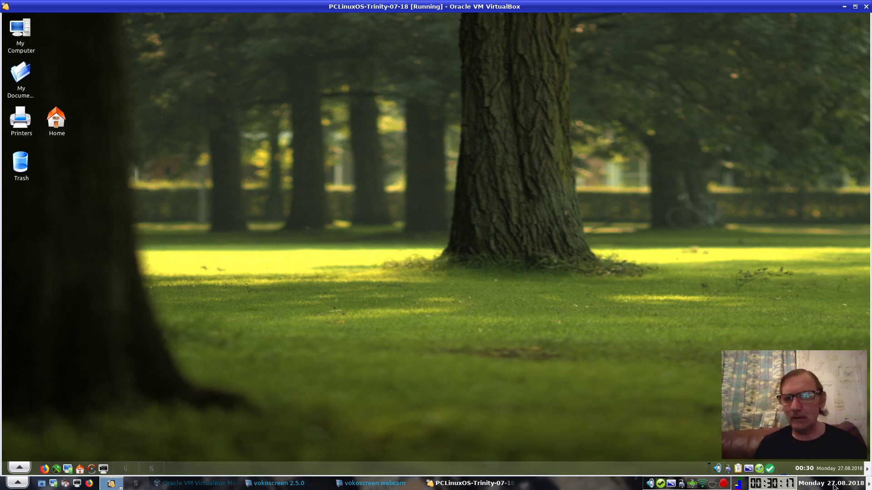
# Open Firefox and run a Google search for 'steam'
pyautogui.click(868, 486)
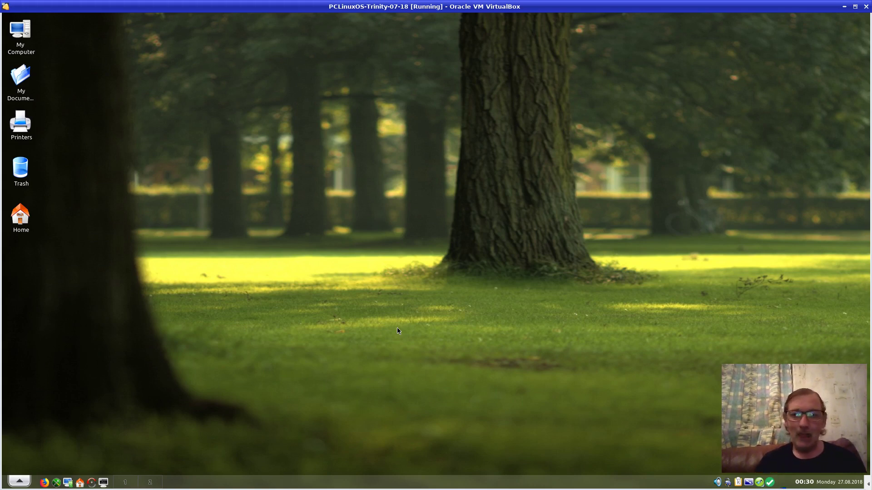
pyautogui.click(43, 482)
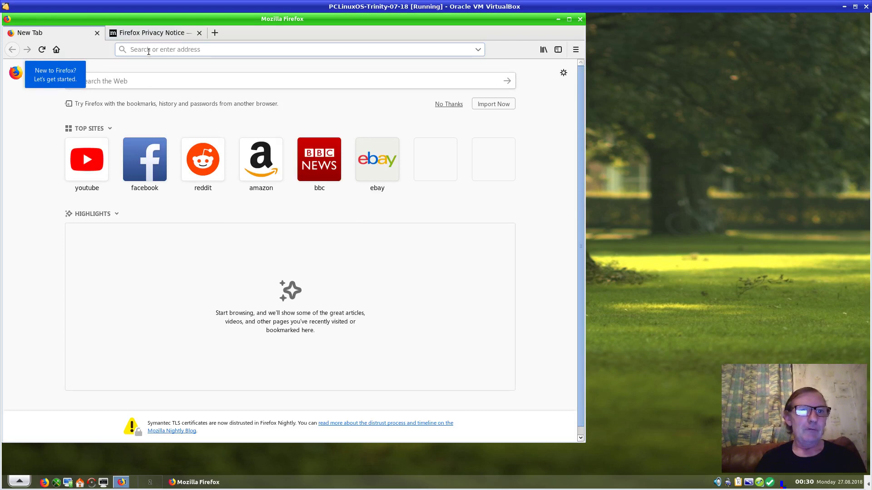
pyautogui.click(148, 50)
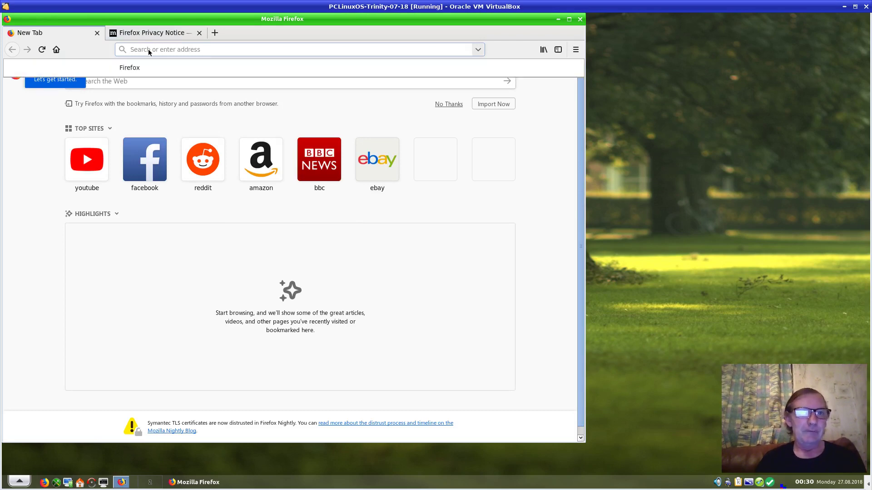
pyautogui.write('ste')
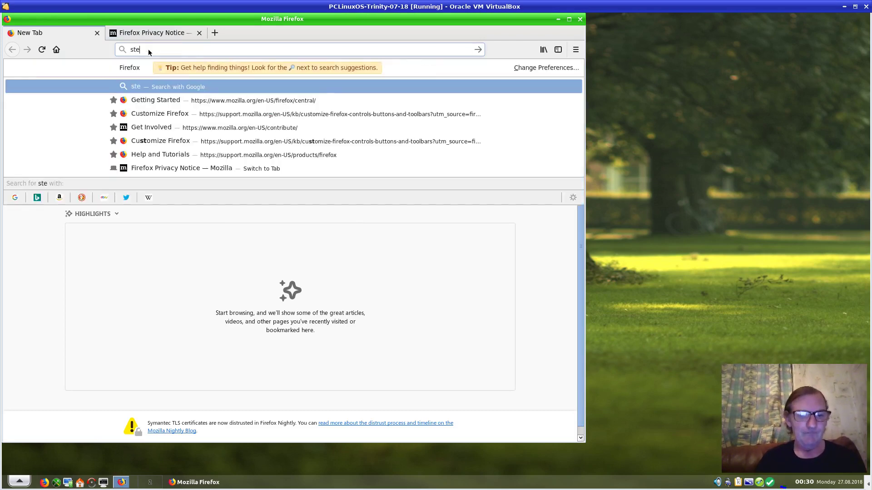
pyautogui.write('am')
pyautogui.press('Return')
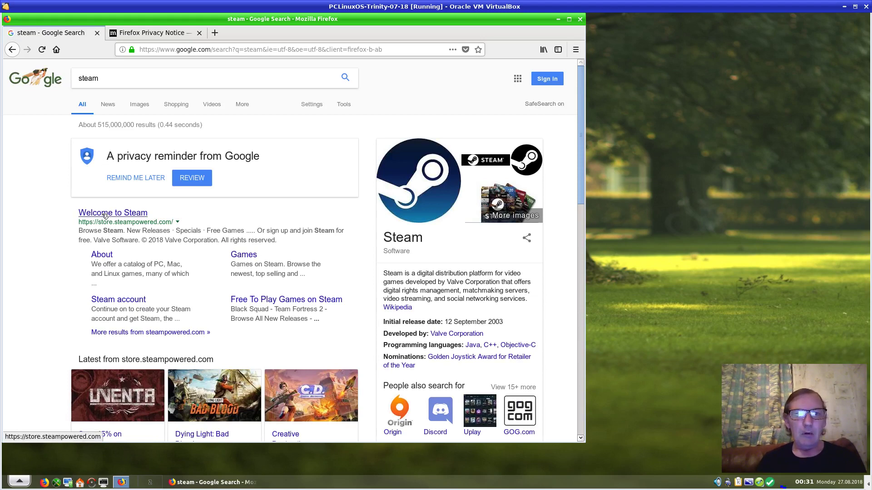
# Open the Welcome to Steam result and request the Install Steam Now download of steam_latest.deb
pyautogui.click(105, 213)
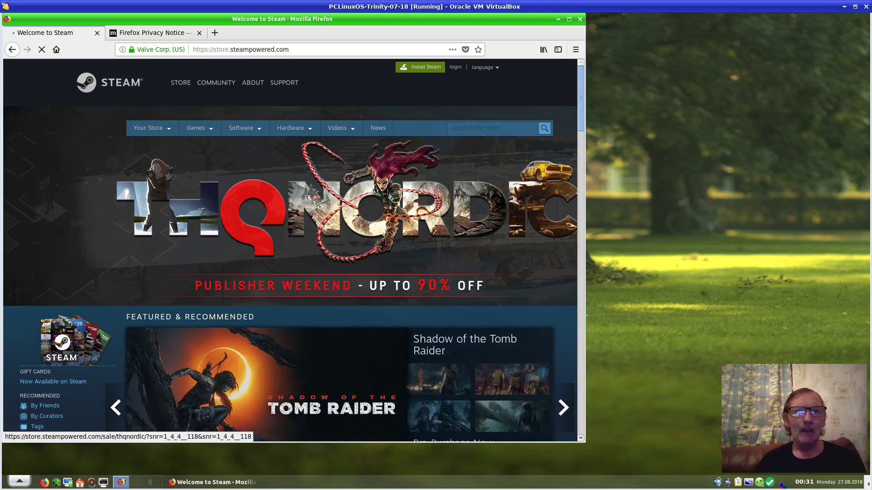
pyautogui.click(418, 68)
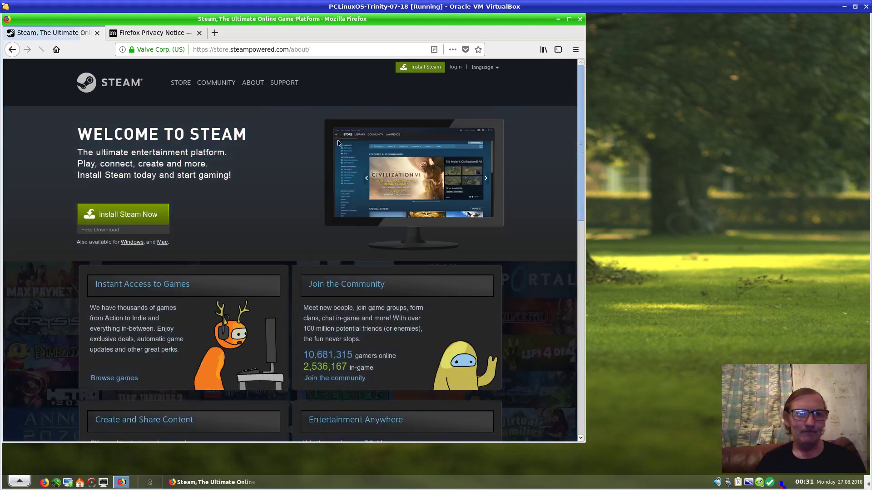
pyautogui.click(147, 220)
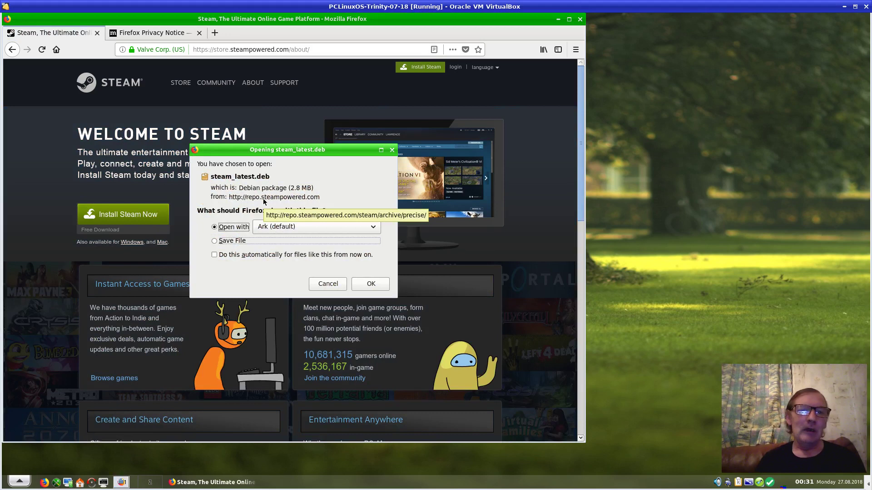
# Save steam_latest.deb to disk, then close Firefox along with both its tabs
pyautogui.click(216, 242)
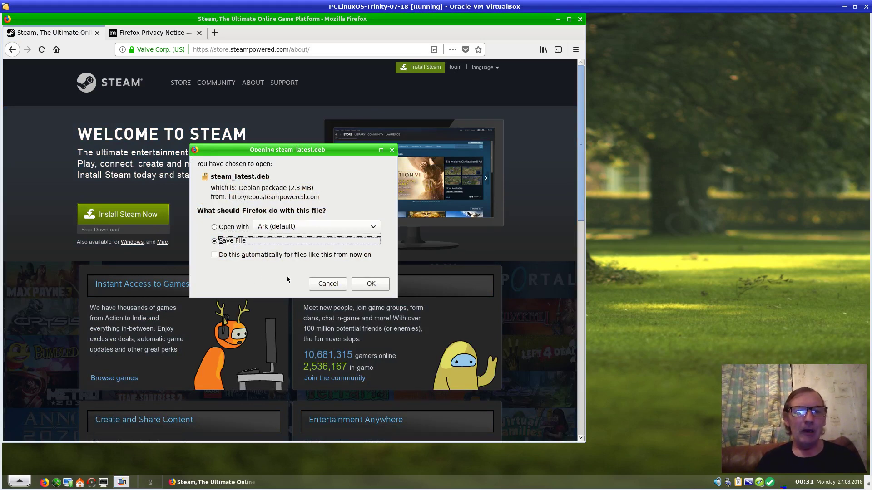
pyautogui.click(363, 288)
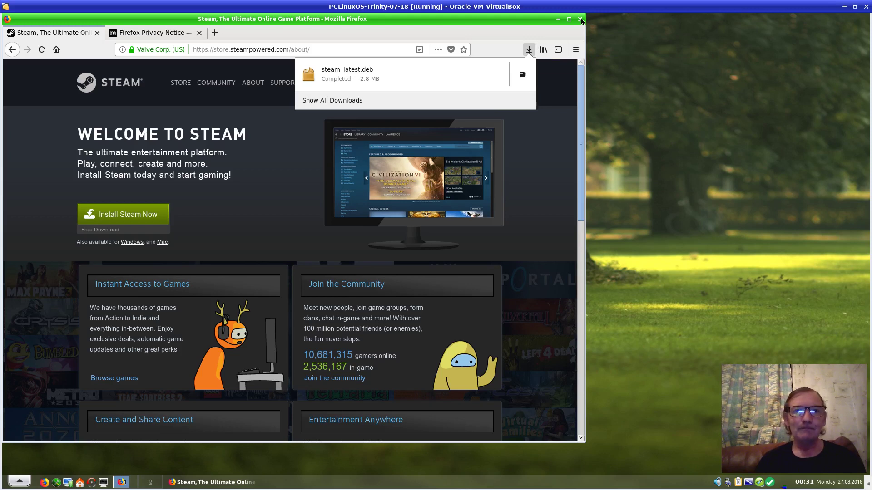
pyautogui.click(581, 20)
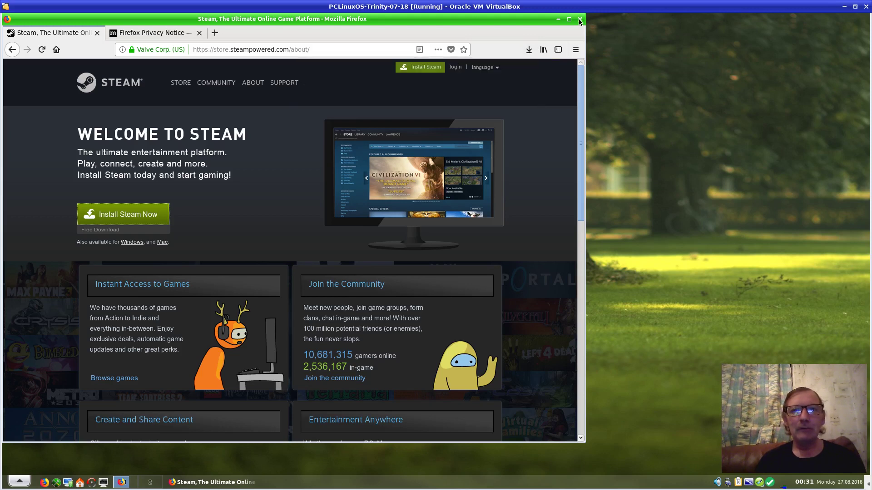
pyautogui.click(580, 21)
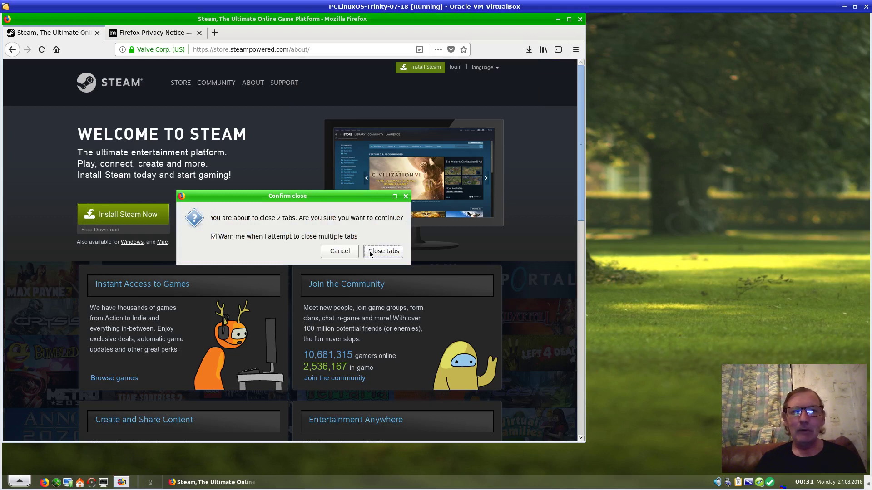
pyautogui.click(293, 236)
pyautogui.click(384, 252)
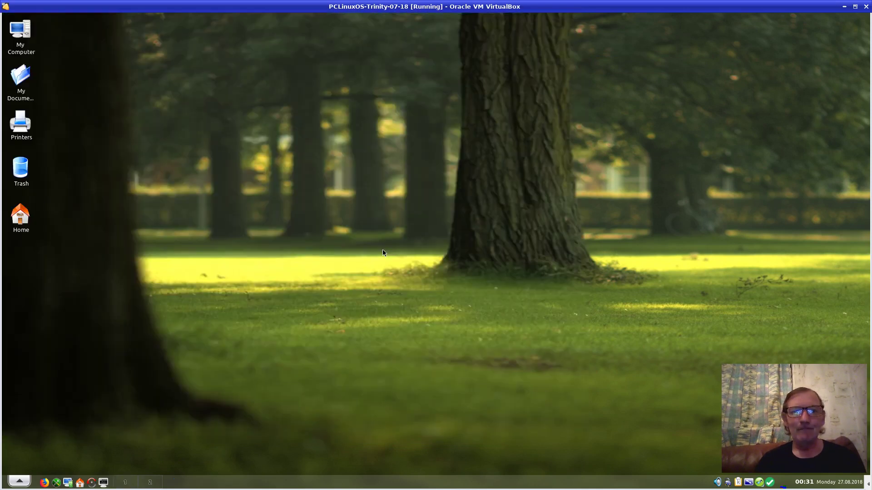
# Launch Synaptic Package Manager with root rights by entering the root password
pyautogui.click(91, 483)
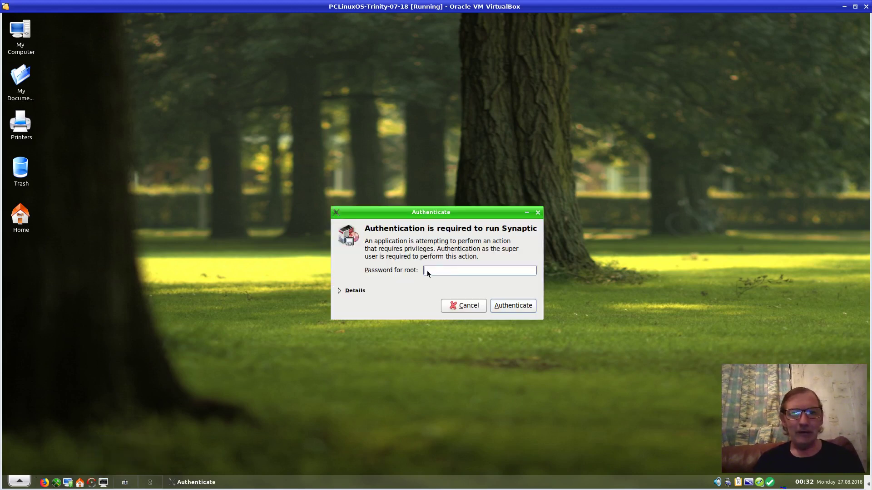
pyautogui.write('root')
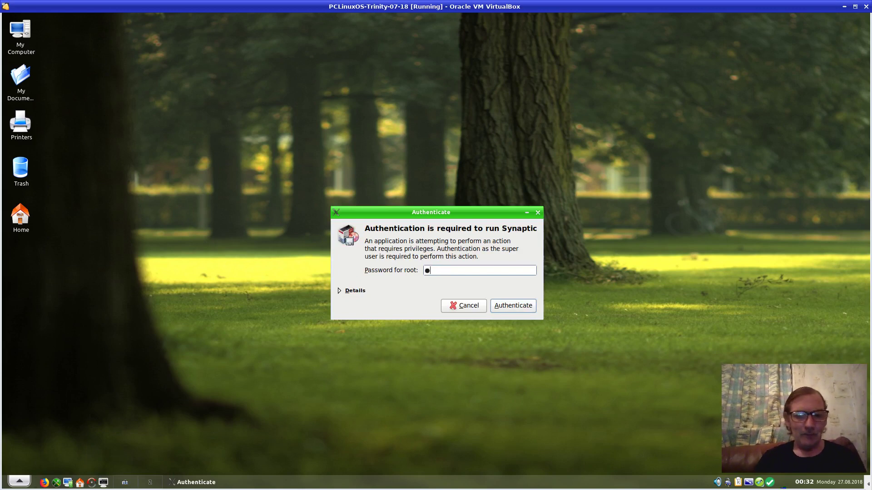
pyautogui.write('**')
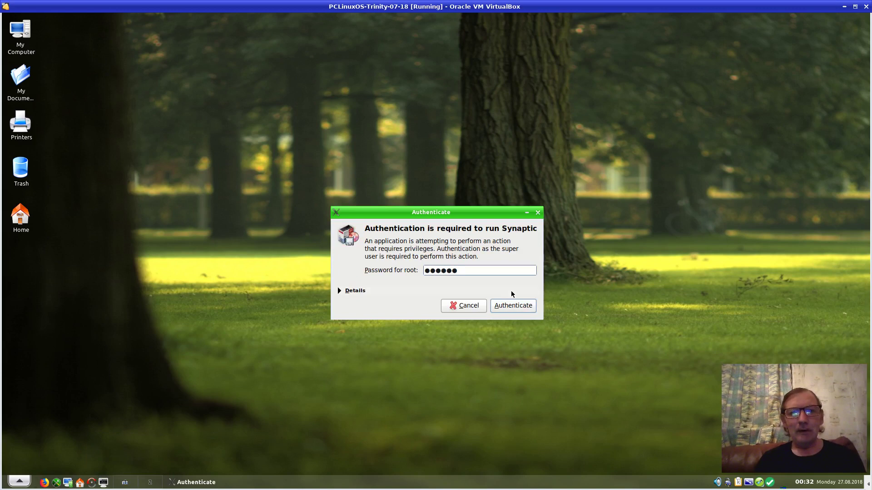
pyautogui.click(512, 305)
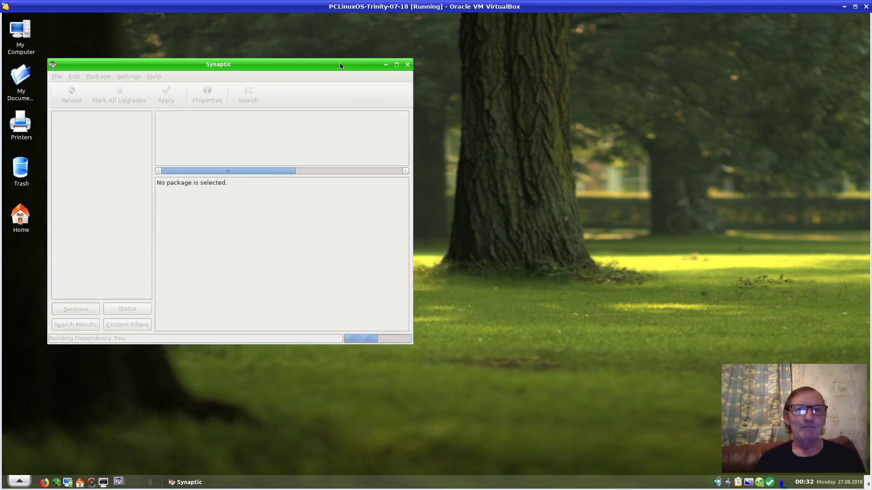
# Search Synaptic for 'alien', listing the 18 matching packages
pyautogui.moveTo(341, 64); pyautogui.dragTo(427, 55)
pyautogui.click(334, 86)
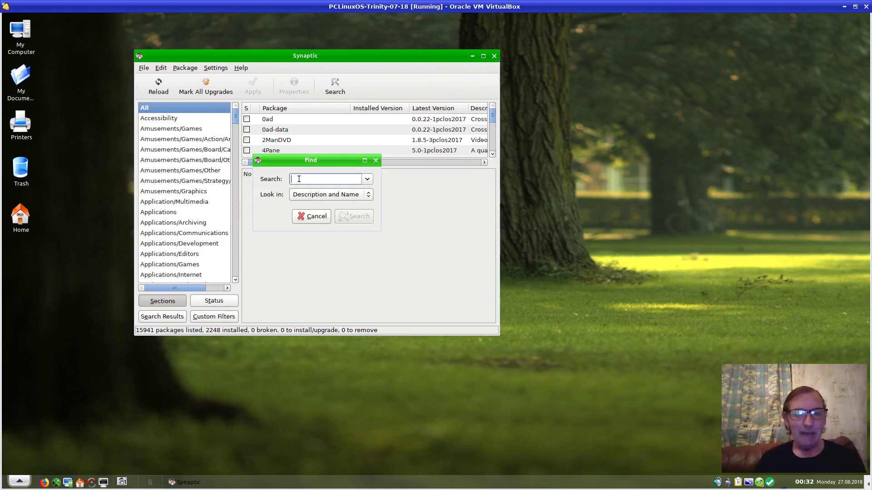
pyautogui.write('alien')
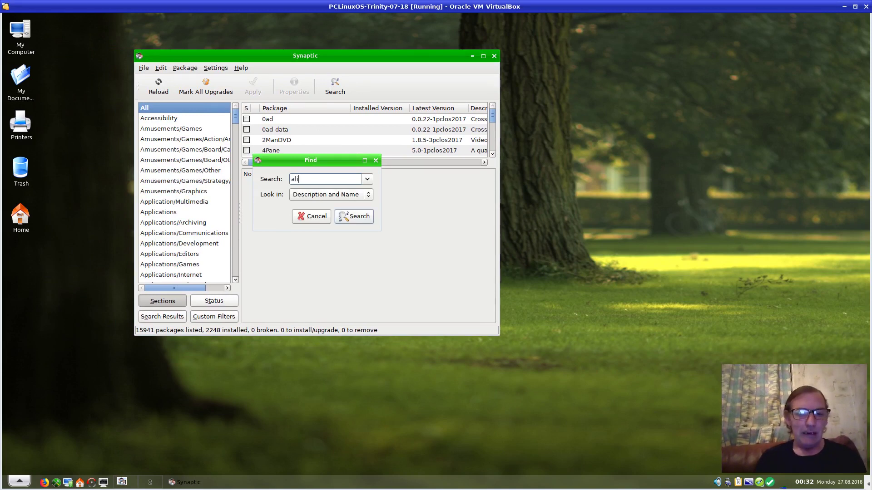
pyautogui.click(355, 218)
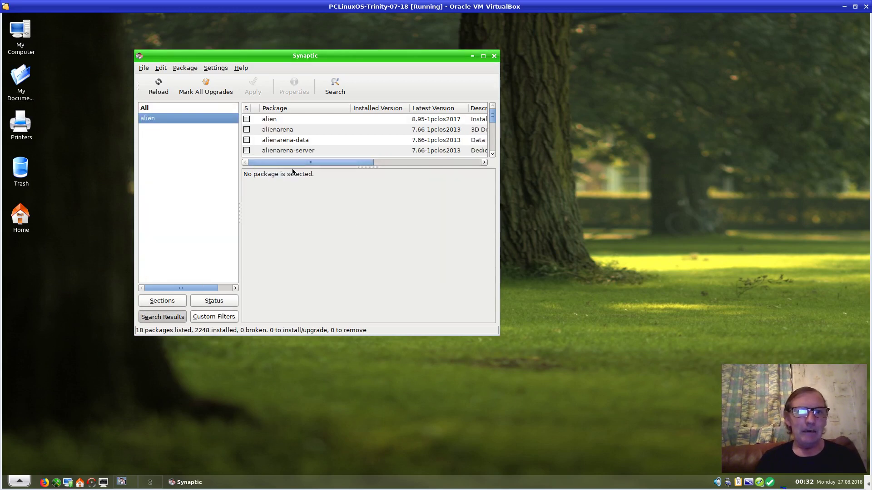
# Mark alien 8.95-1pclos2017 for installation with the required dpkg upgrade and apply both packages
pyautogui.click(483, 56)
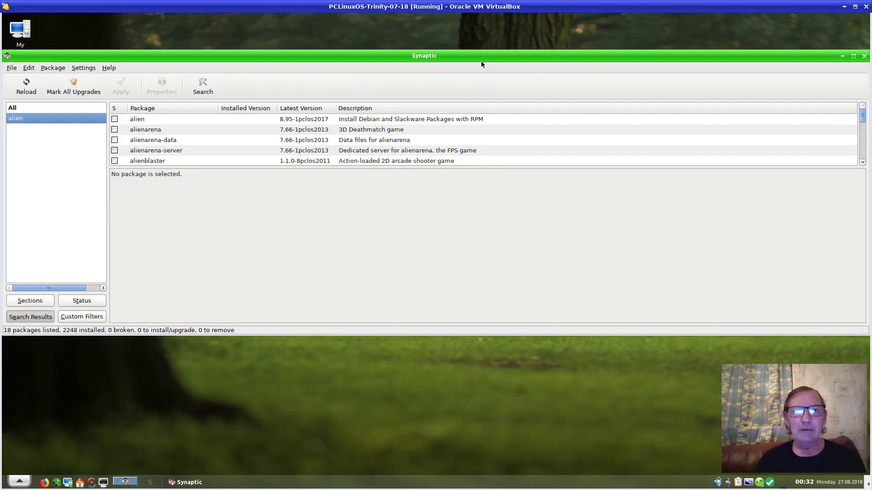
pyautogui.click(409, 120)
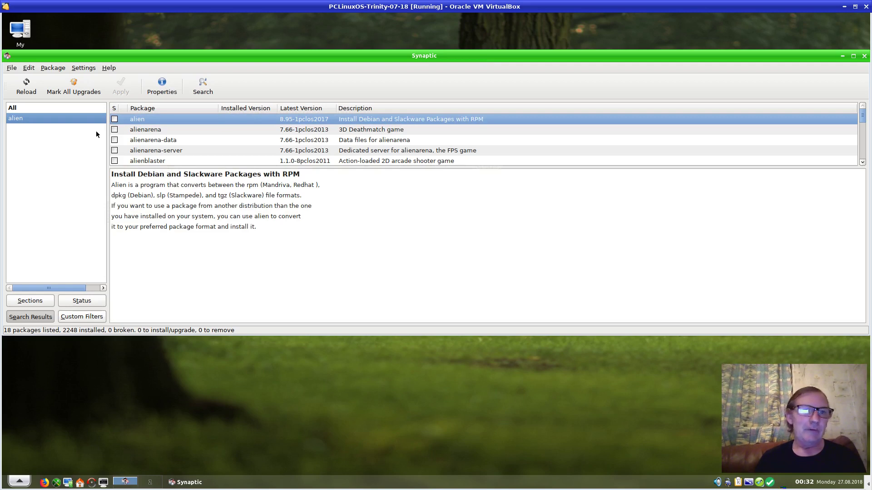
pyautogui.click(115, 119)
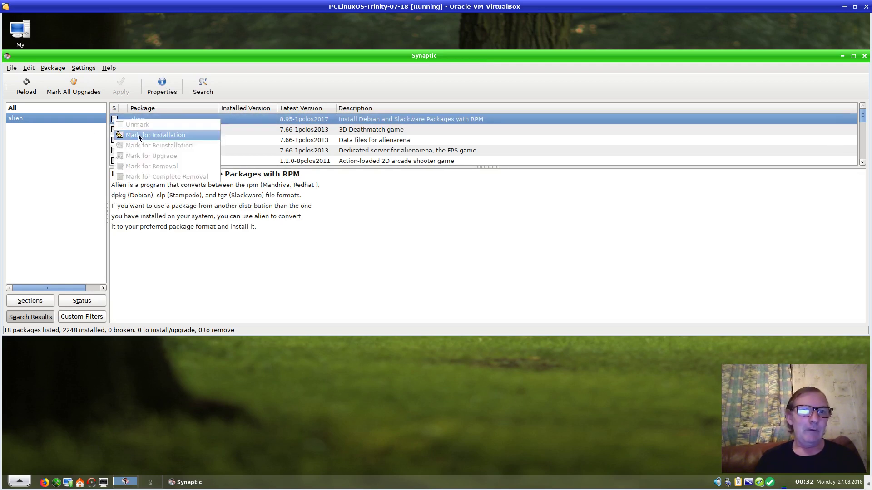
pyautogui.click(138, 134)
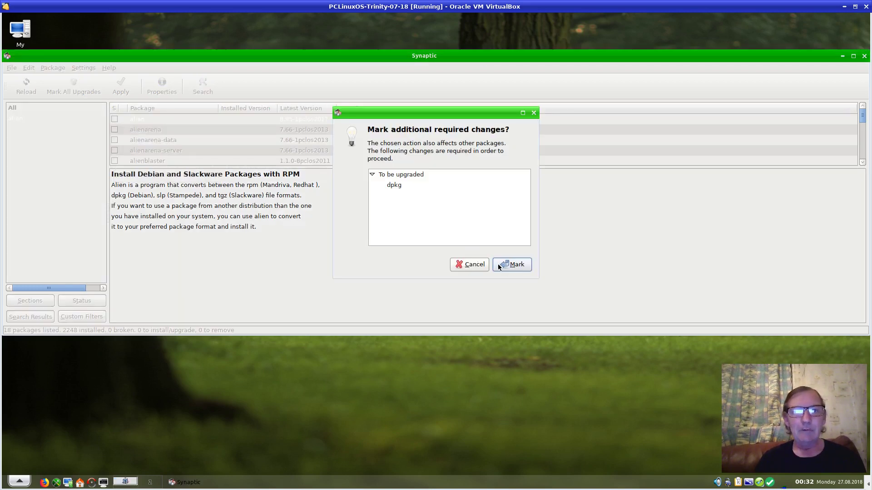
pyautogui.click(509, 268)
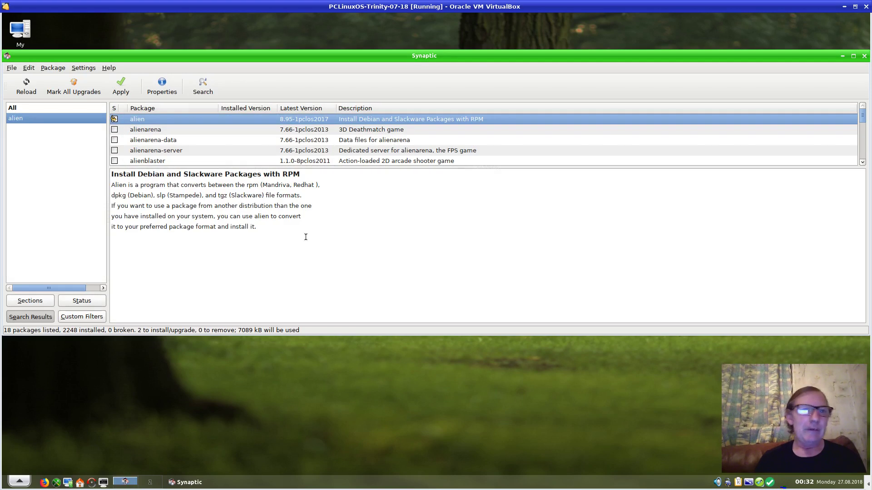
pyautogui.click(121, 89)
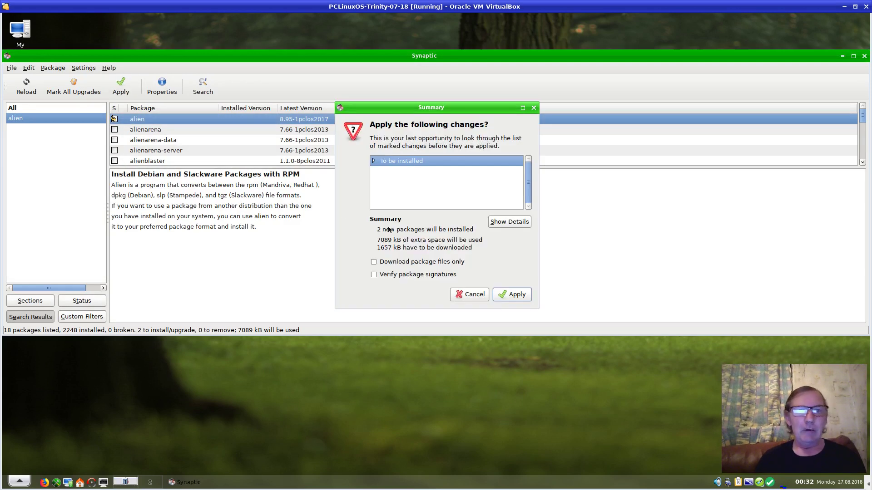
pyautogui.click(512, 294)
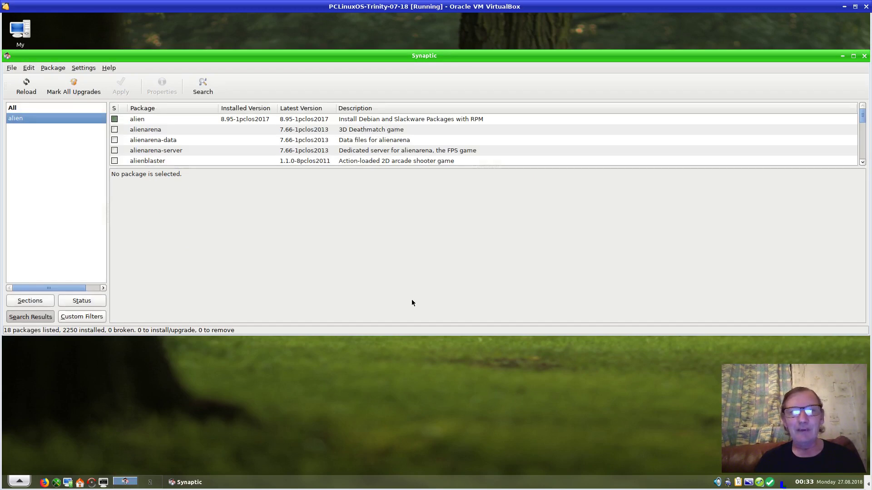
# Close Synaptic and open Konsole, turning off and dismissing the Tip of the Day
pyautogui.click(864, 56)
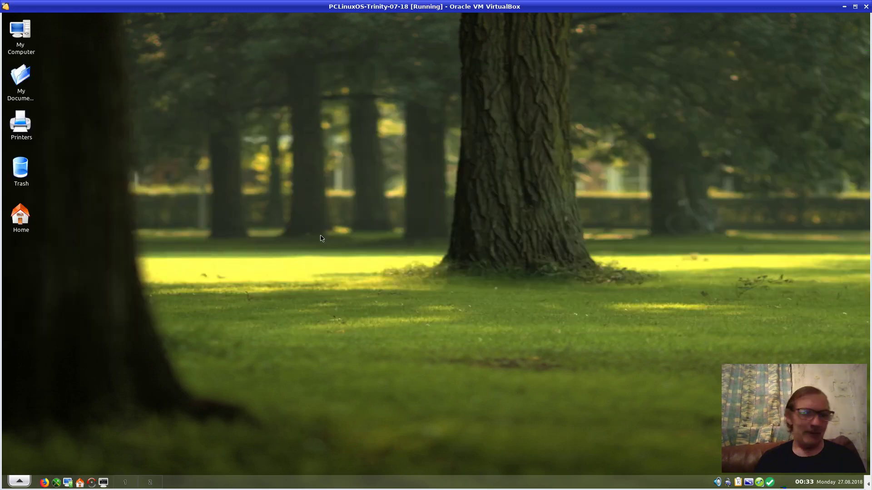
pyautogui.click(103, 482)
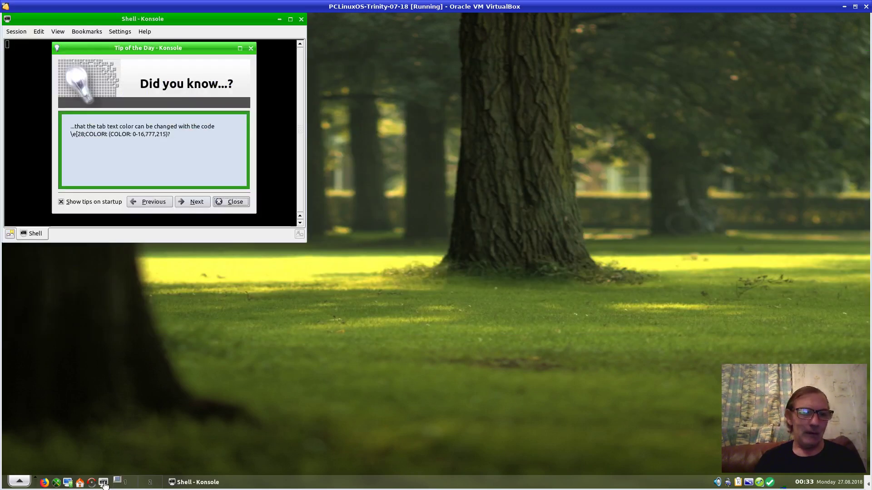
pyautogui.click(109, 203)
pyautogui.click(232, 201)
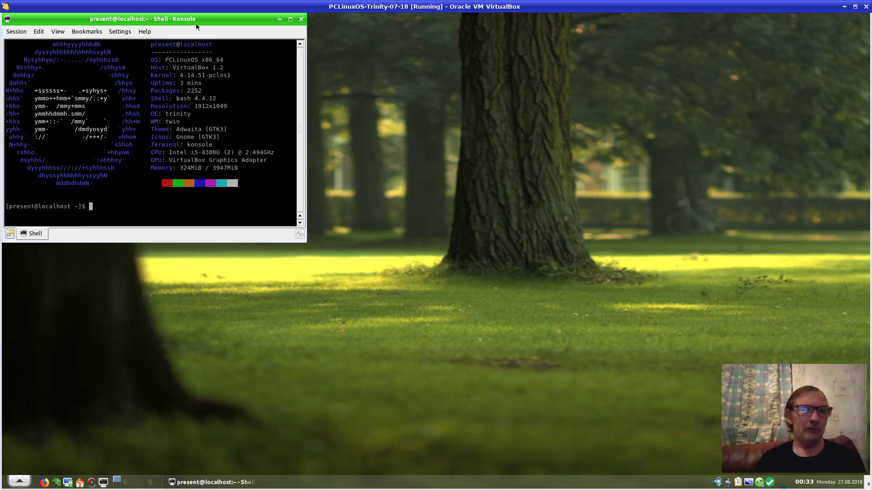
pyautogui.moveTo(173, 18); pyautogui.dragTo(386, 58)
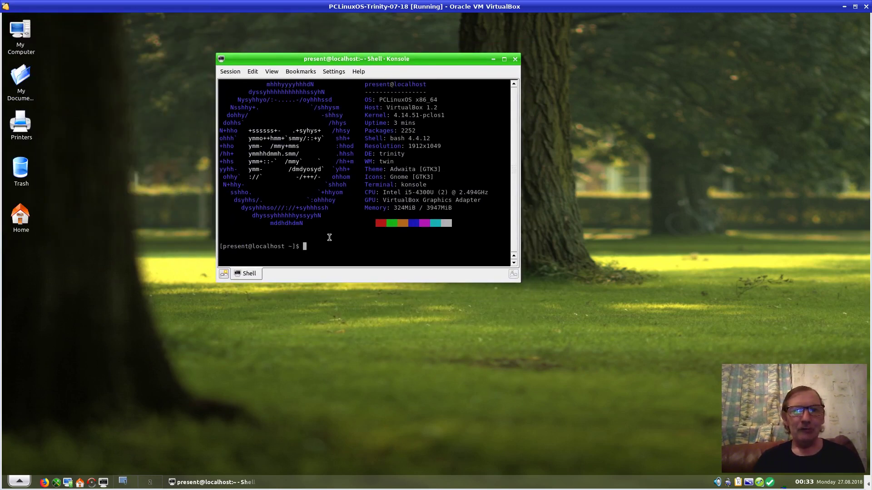
# Become root with 'su -' and the root password, then type 'alien --help'
pyautogui.write('su')
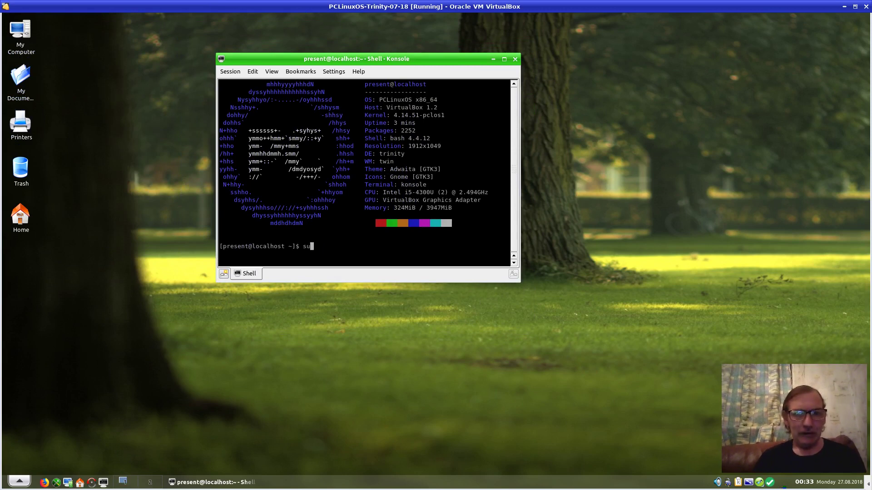
pyautogui.write(' -')
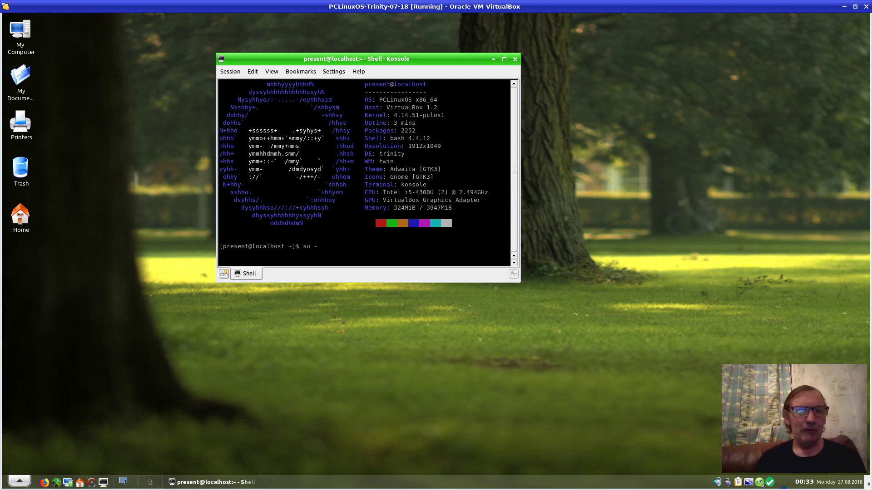
pyautogui.press('Return')
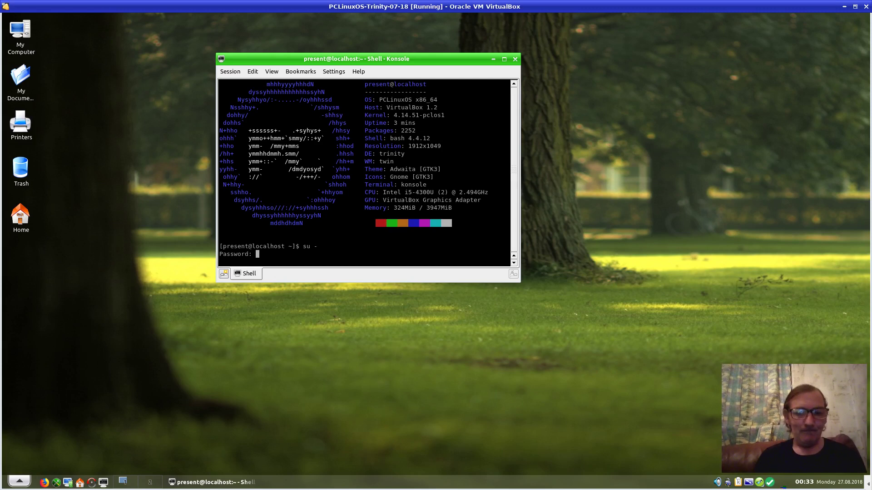
pyautogui.press('Return')
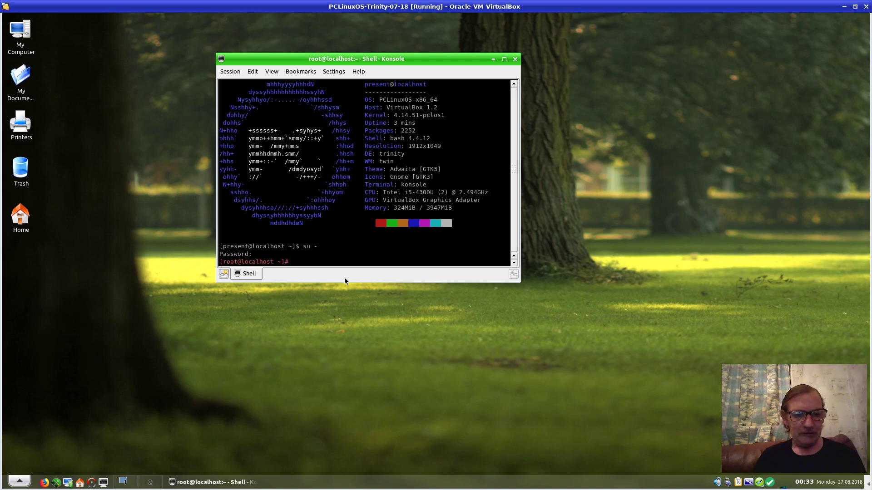
pyautogui.write('alien -')
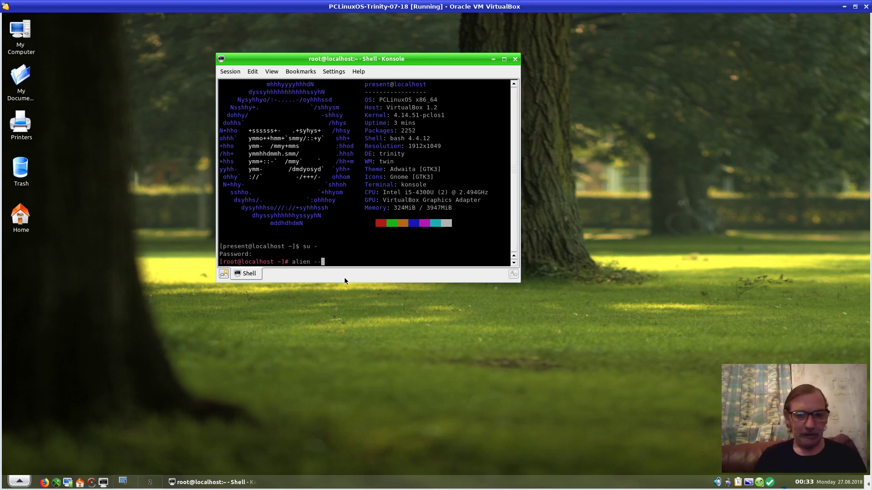
pyautogui.write('-help')
# Display alien's help output and highlight the '-r, --to-rpm' option
pyautogui.press('Return')
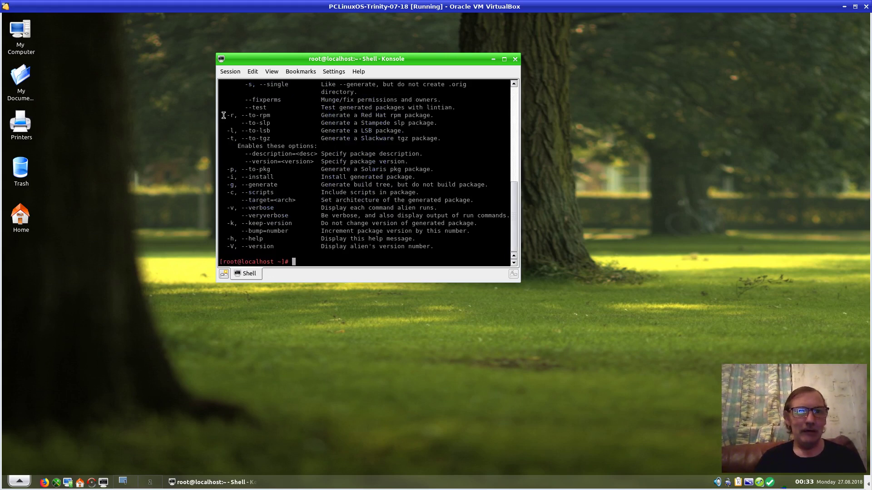
pyautogui.moveTo(224, 115); pyautogui.dragTo(430, 116)
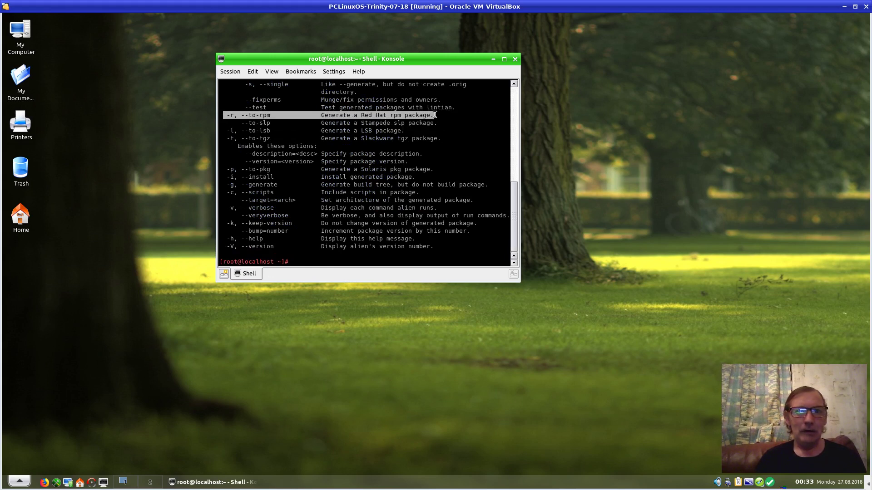
# Change into /home/present/Downloads and list it to confirm steam_latest.deb is there
pyautogui.click(307, 261)
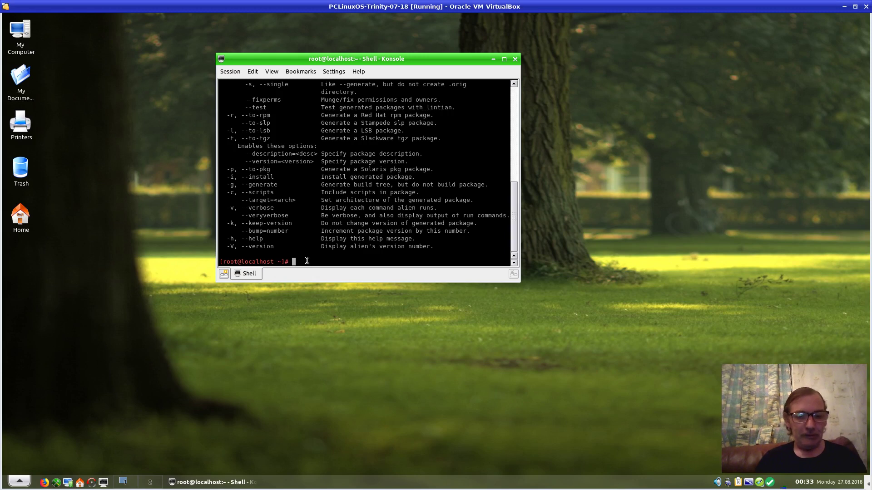
pyautogui.write('cd /')
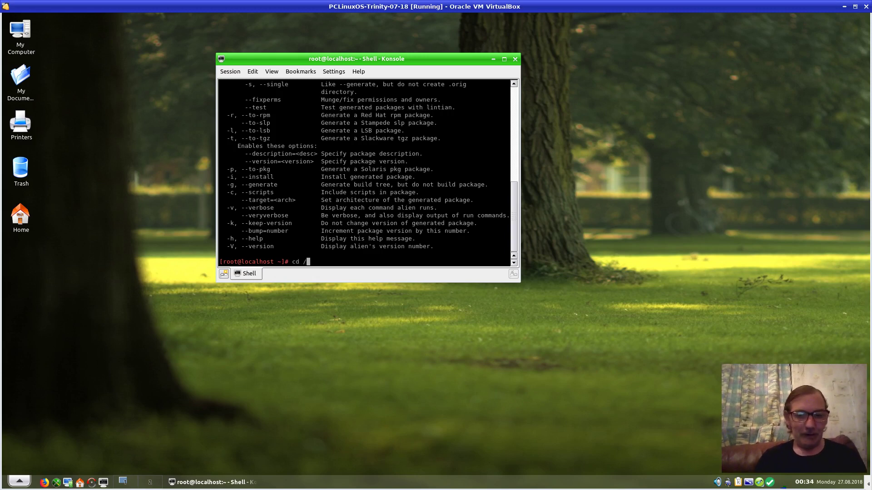
pyautogui.write('home/pre')
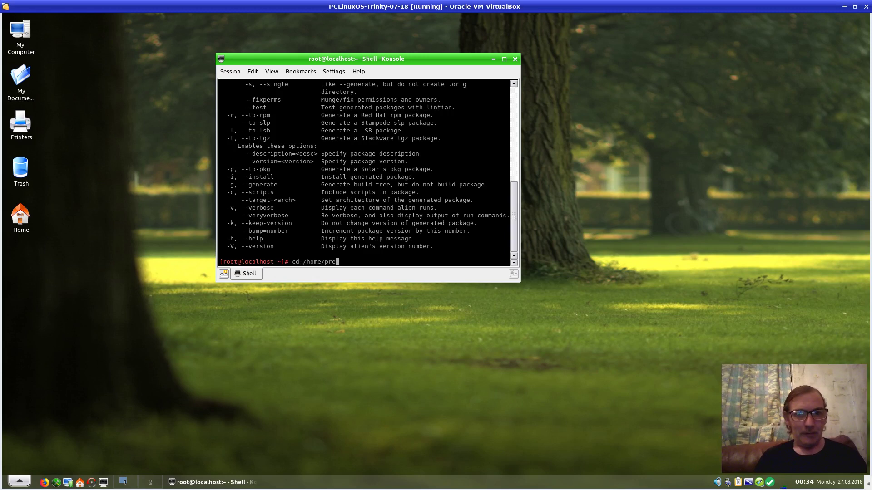
pyautogui.press('Tab')
pyautogui.write('Down')
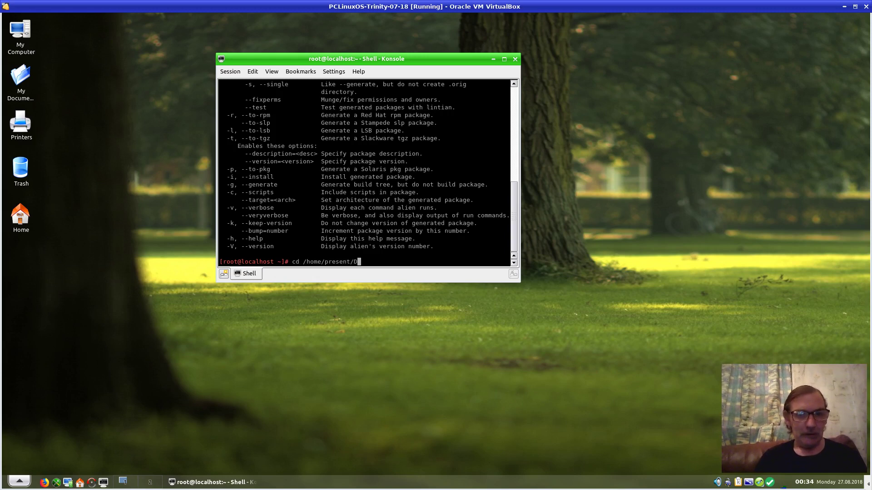
pyautogui.press('Tab')
pyautogui.press('Return')
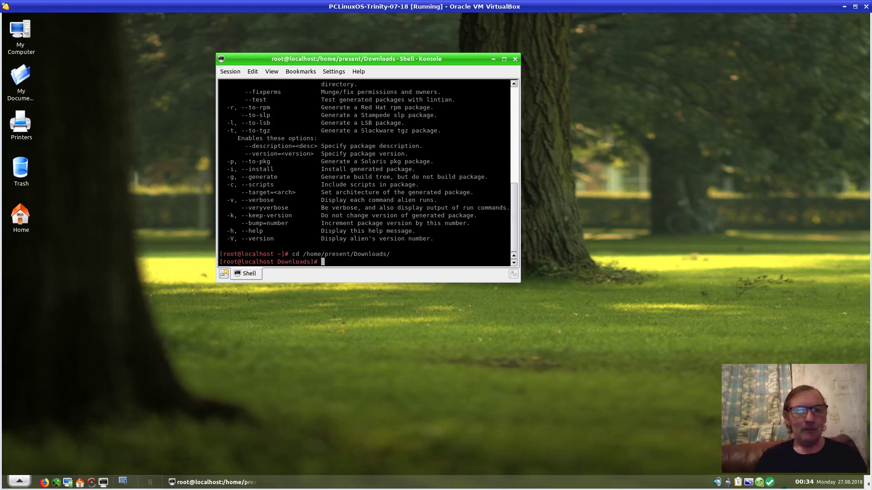
pyautogui.write('ls')
pyautogui.press('Return')
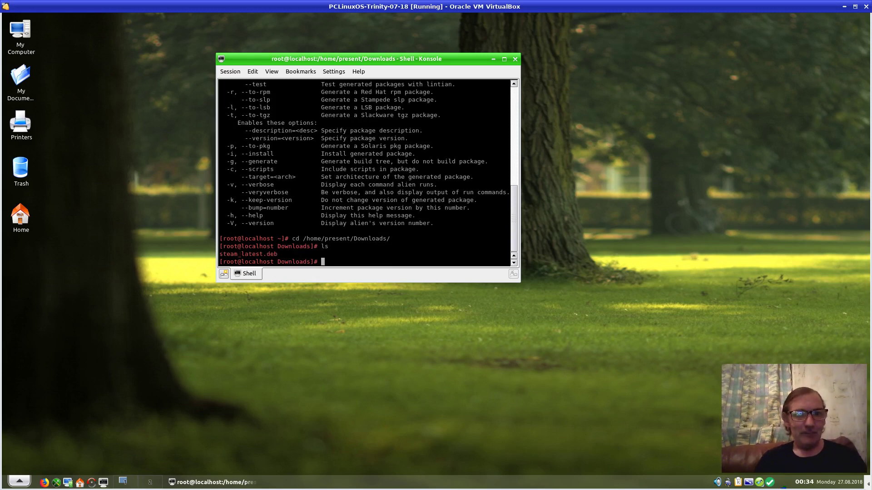
# Type the conversion command 'alien -r steam_latest.deb' at the prompt
pyautogui.write('ale')
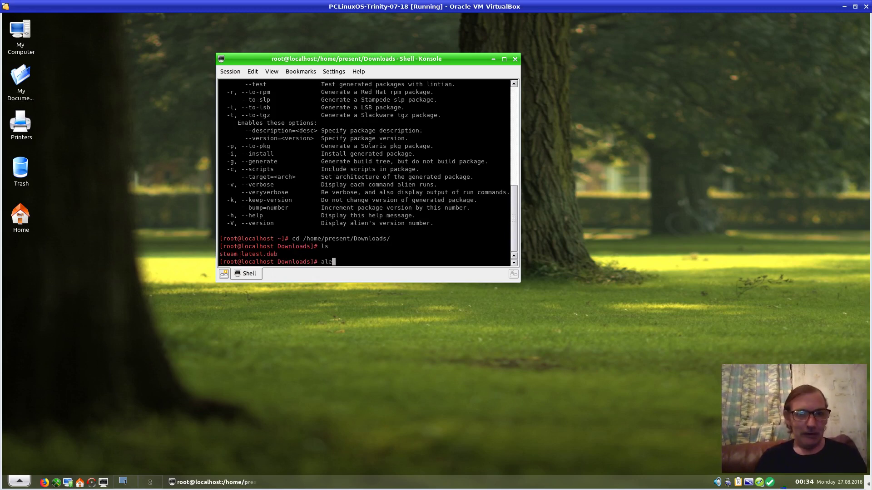
pyautogui.press('BackSpace')
pyautogui.write('ie')
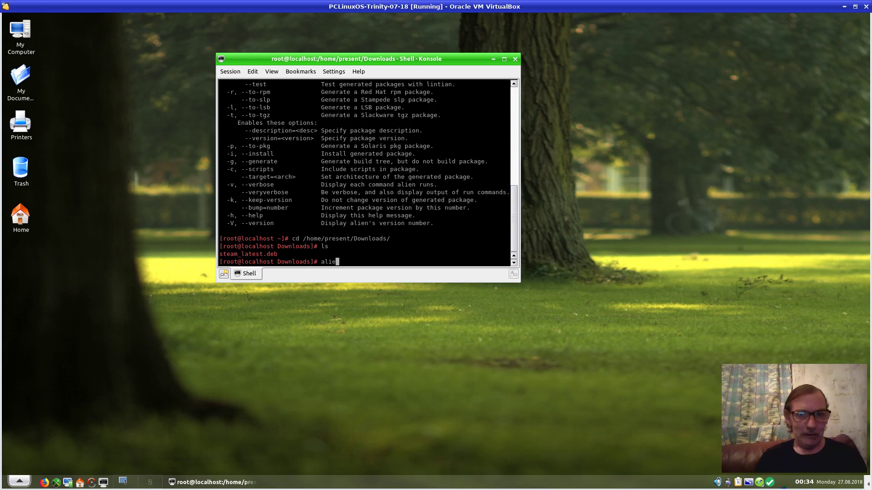
pyautogui.write('n -r ')
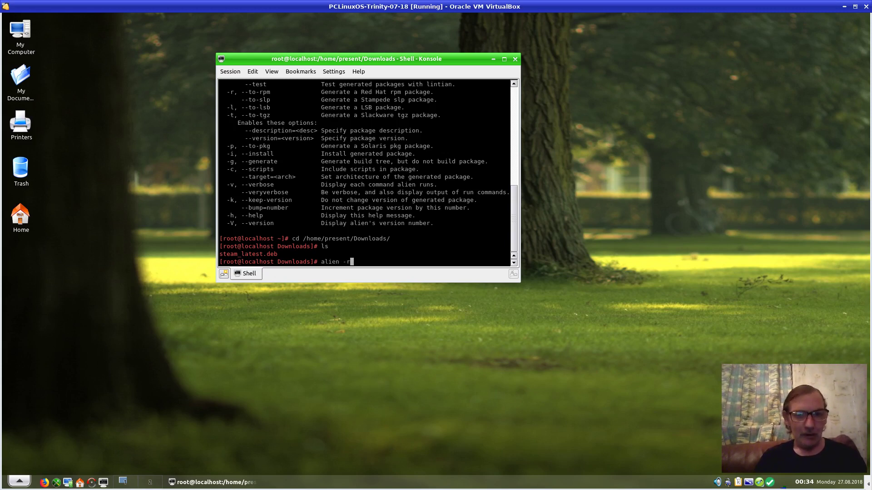
pyautogui.write('st')
pyautogui.press('Tab')
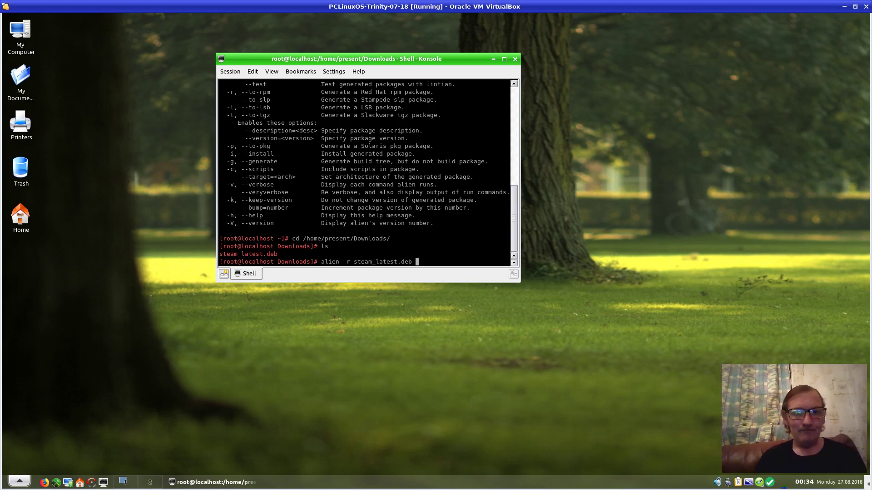
# Run 'alien -r steam_latest.deb', which fails without rpmbuild, then run 'apt-cache search rpmbuild'
pyautogui.press('Return')
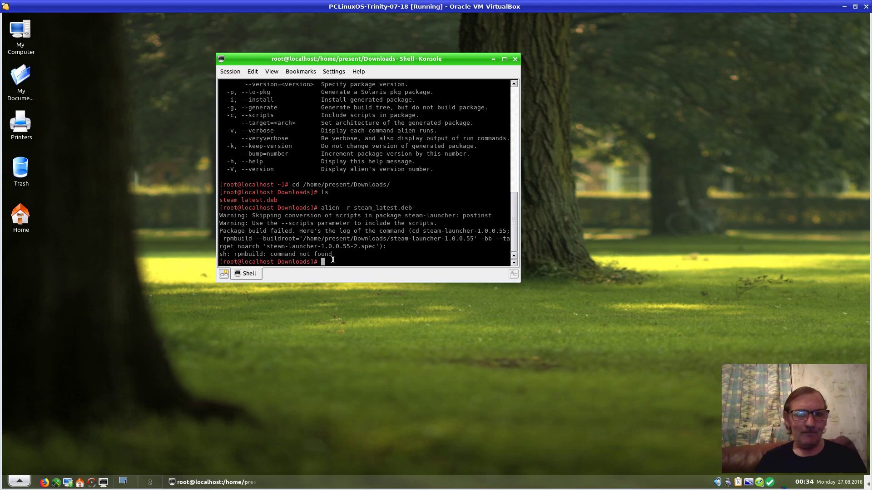
pyautogui.write('apt')
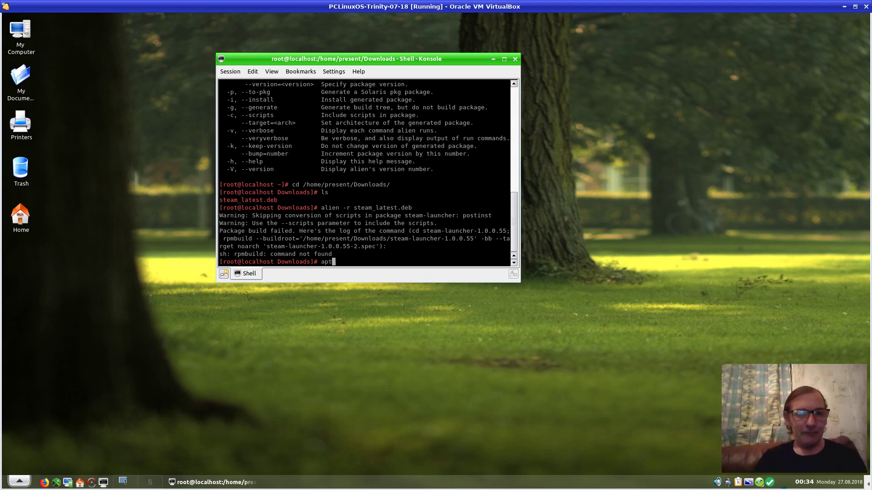
pyautogui.write('-ca')
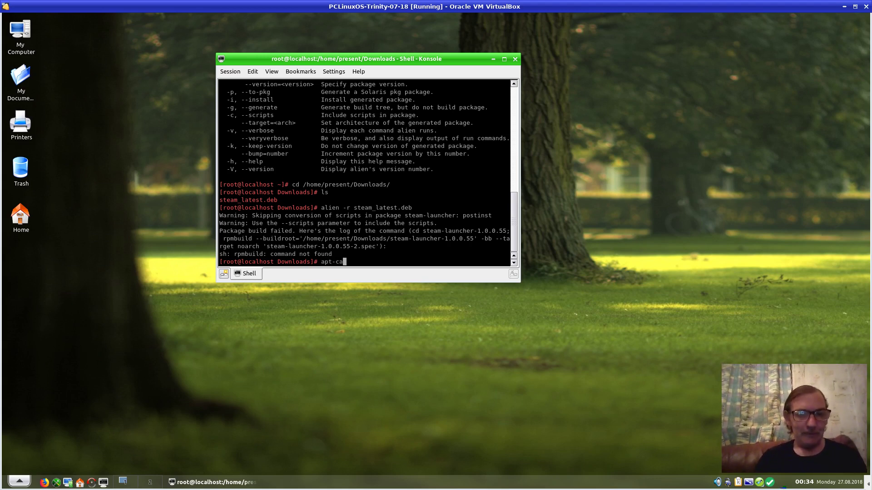
pyautogui.write('che ')
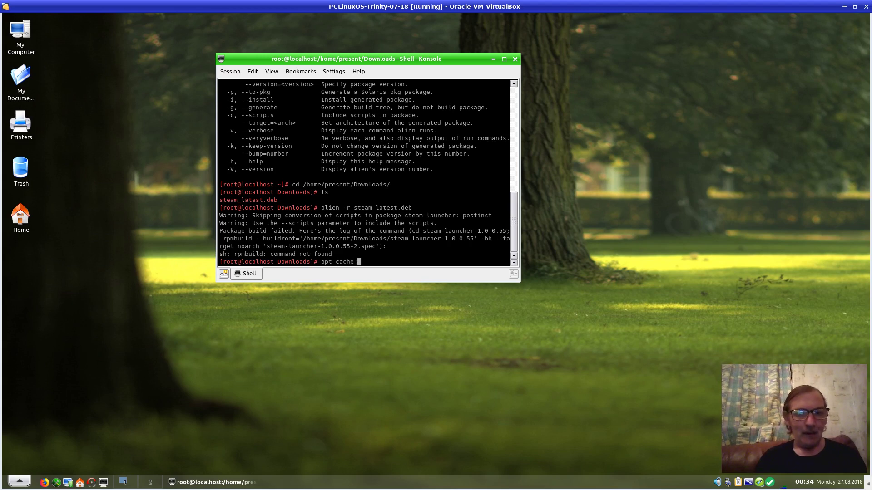
pyautogui.write('ser')
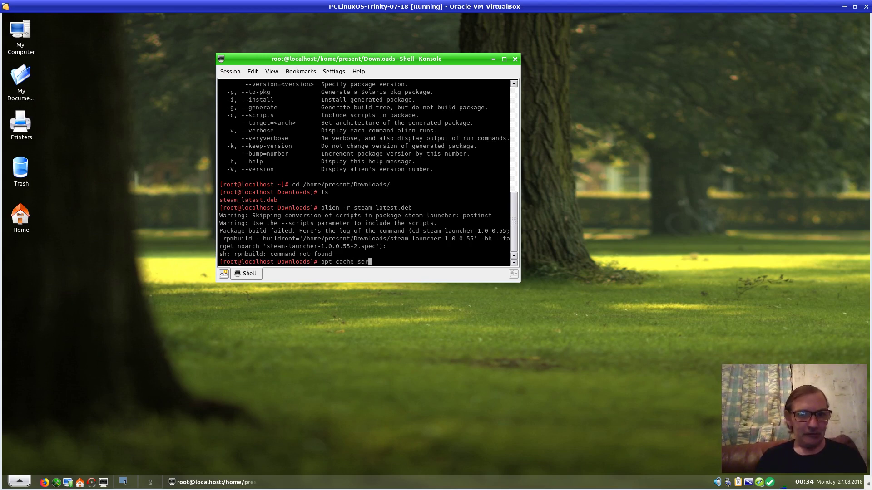
pyautogui.press('BackSpace')
pyautogui.write('arch ')
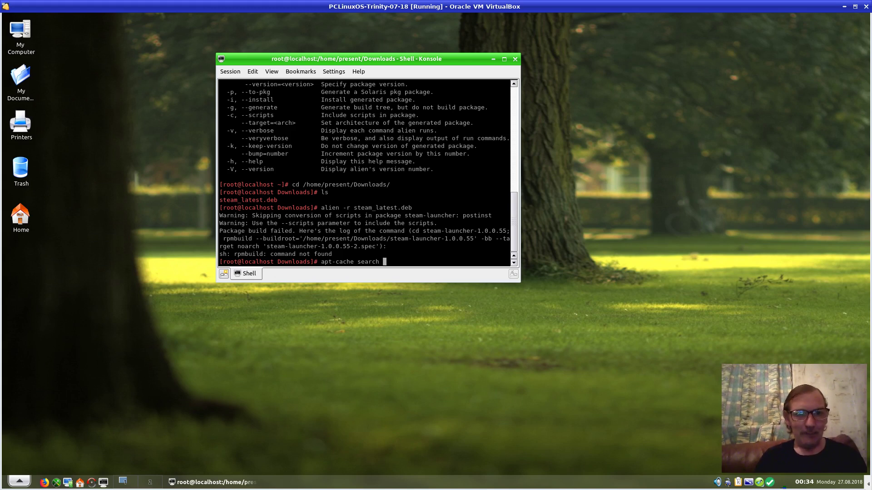
pyautogui.write('rpmb')
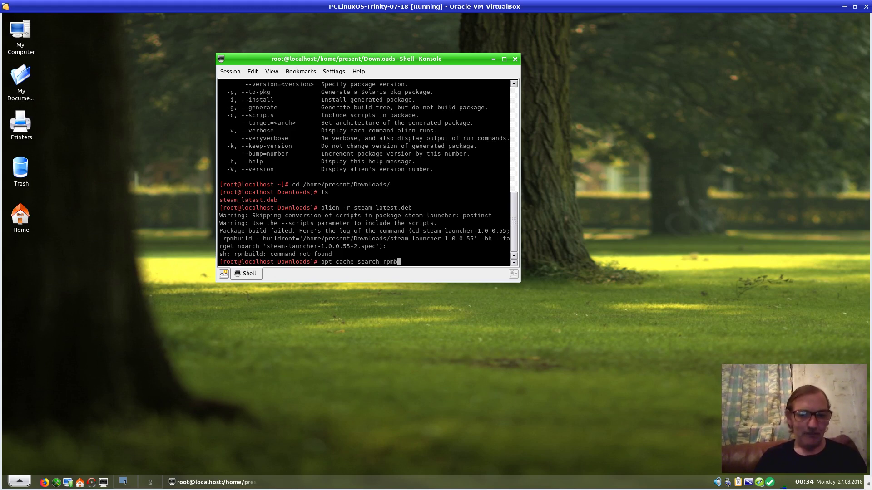
pyautogui.write('uild')
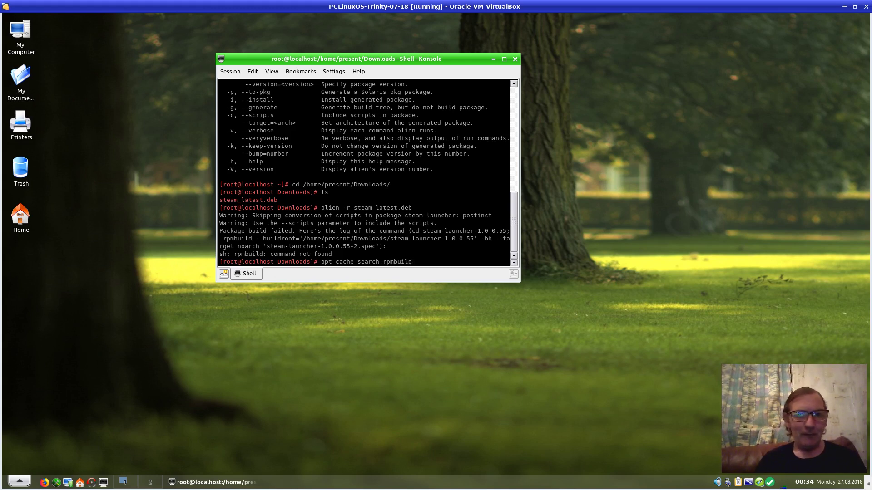
pyautogui.press('Return')
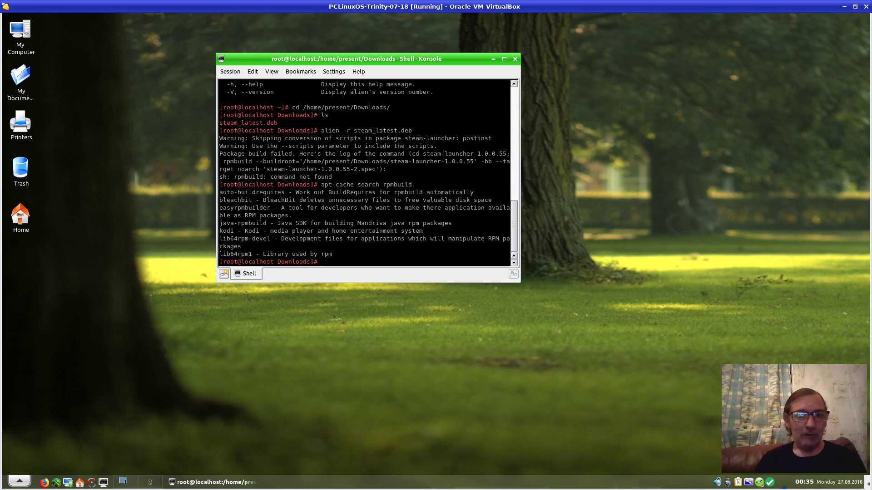
# Run 'apt-get install easyrpmbuilder' and confirm the 23 packages, including rpm-build 4.8.1
pyautogui.write('ap')
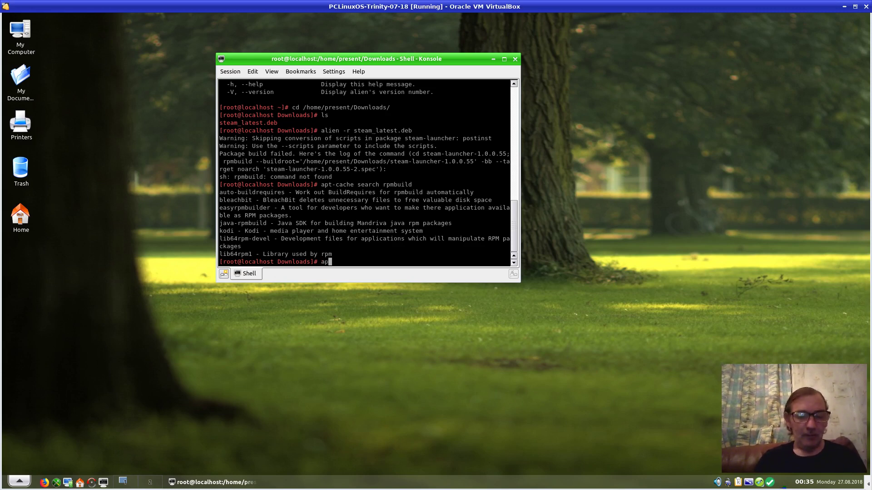
pyautogui.write('t-')
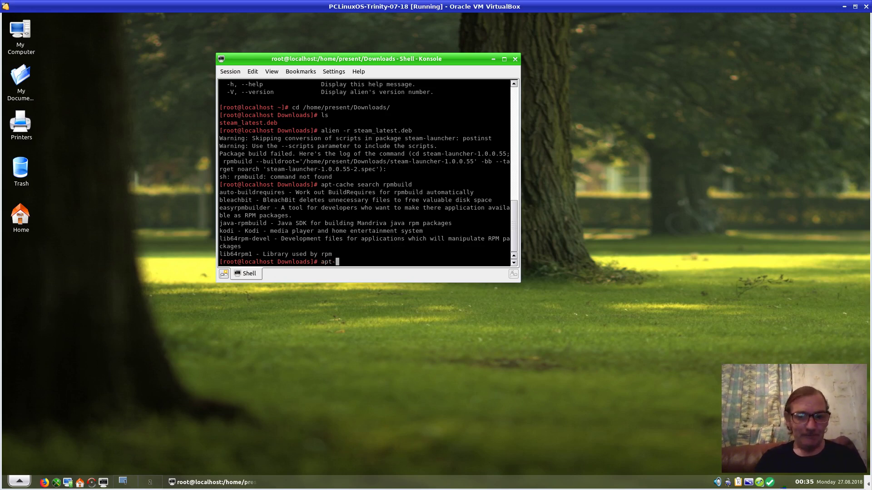
pyautogui.write('get install')
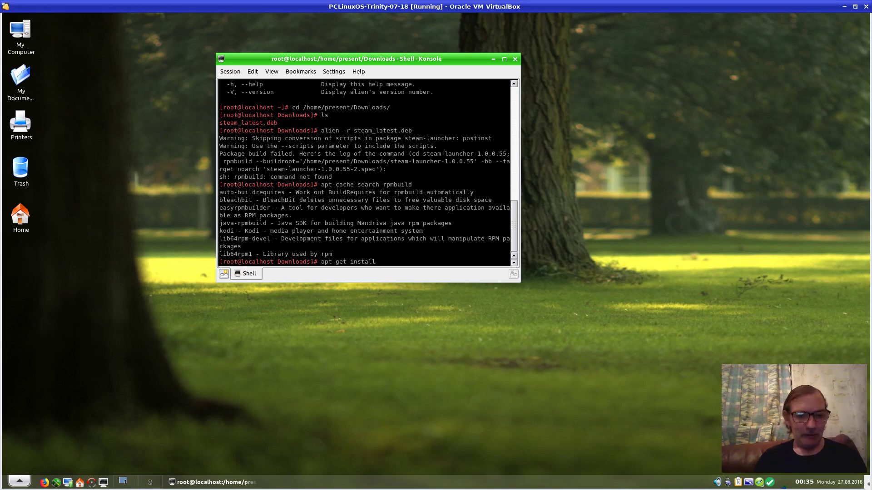
pyautogui.write('easyr')
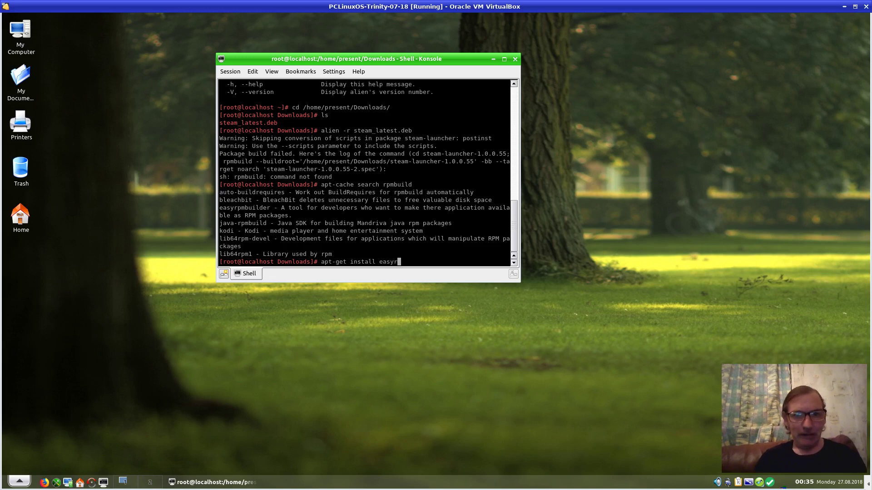
pyautogui.write('pmbu')
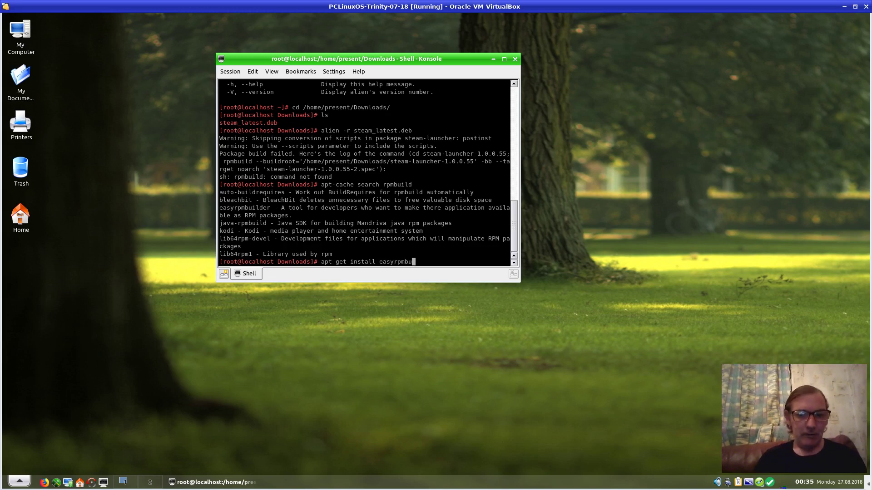
pyautogui.write('ilder')
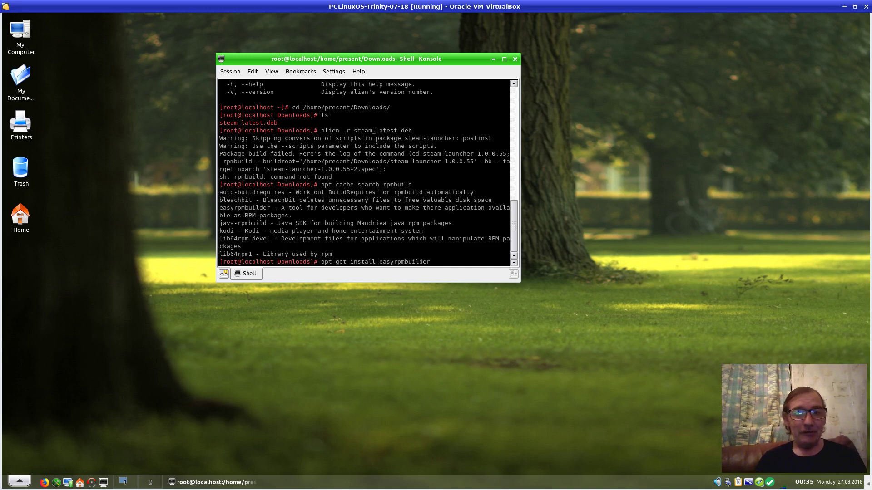
pyautogui.press('Return')
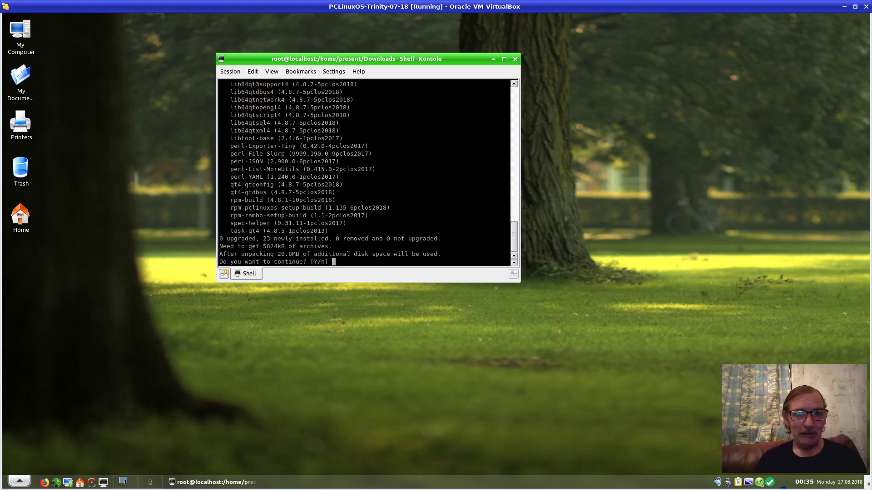
pyautogui.press('Return')
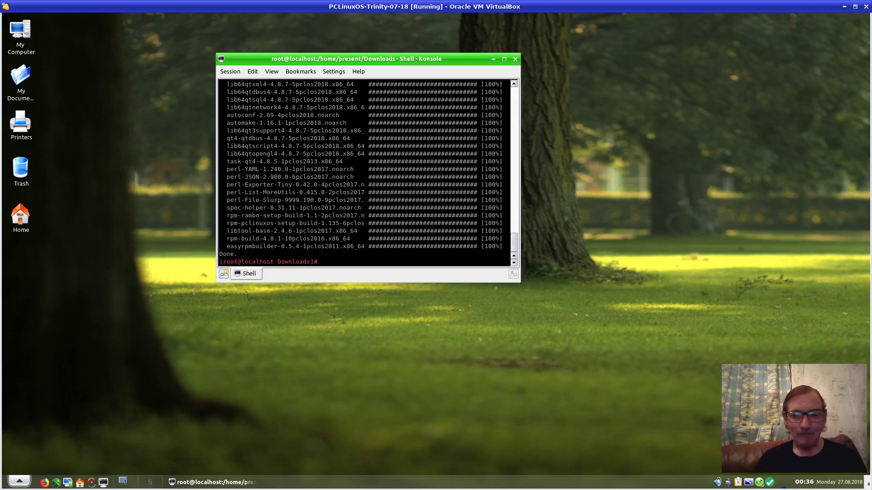
# Rerun 'alien -r steam_latest.deb' from history to produce steam-launcher-1.0.0.55-2.noarch.rpm
pyautogui.press('Up')
pyautogui.press('Up')
pyautogui.press('Up')
pyautogui.press('Up')
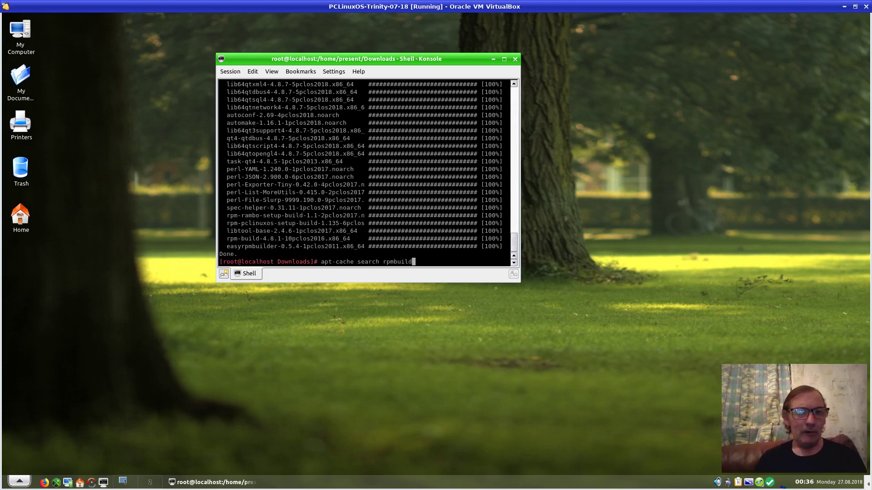
pyautogui.press('Up')
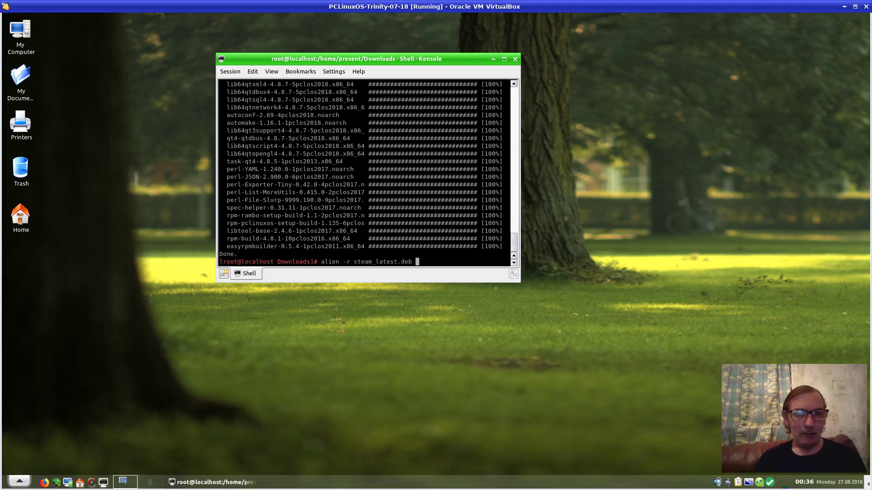
pyautogui.press('Down')
pyautogui.press('Up')
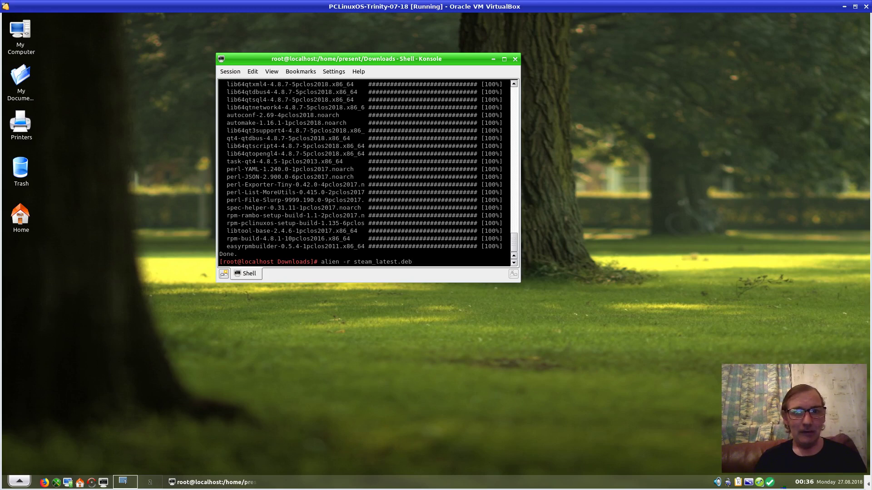
pyautogui.press('Return')
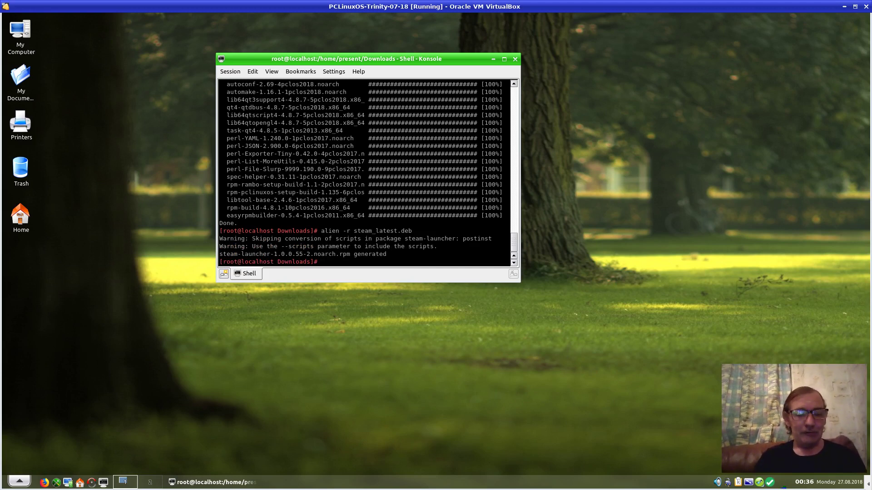
# Run apt-get install on steam-launcher-1.0.0.55-2.noarch.rpm, correcting the failed name by adding .noarch.rpm
pyautogui.write('apt-g')
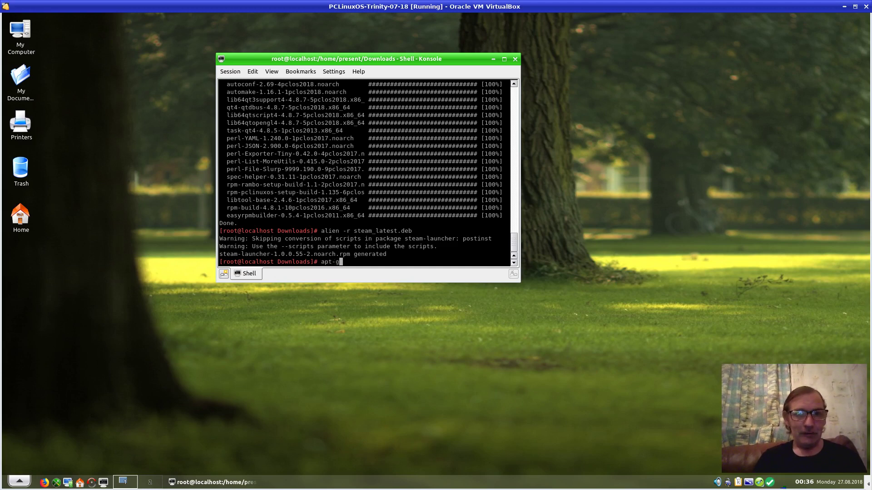
pyautogui.write('et install ')
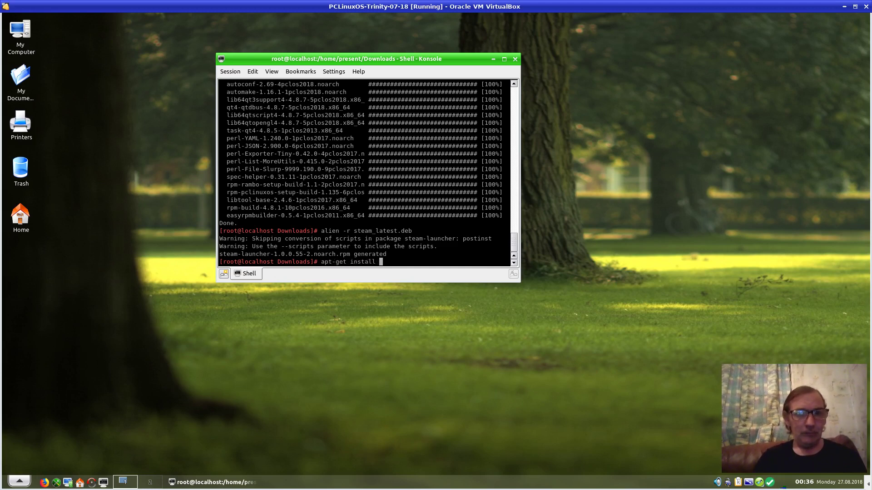
pyautogui.write('ste')
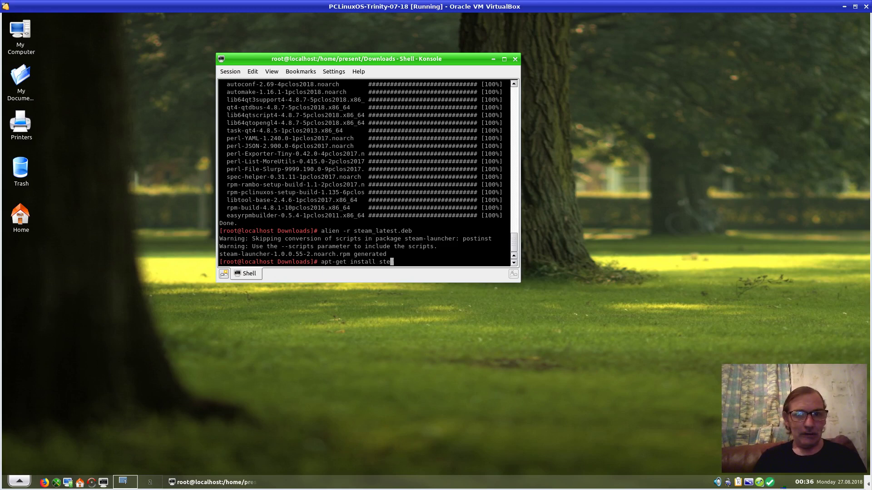
pyautogui.press('Tab')
pyautogui.press('Tab')
pyautogui.press('Tab')
pyautogui.write('am')
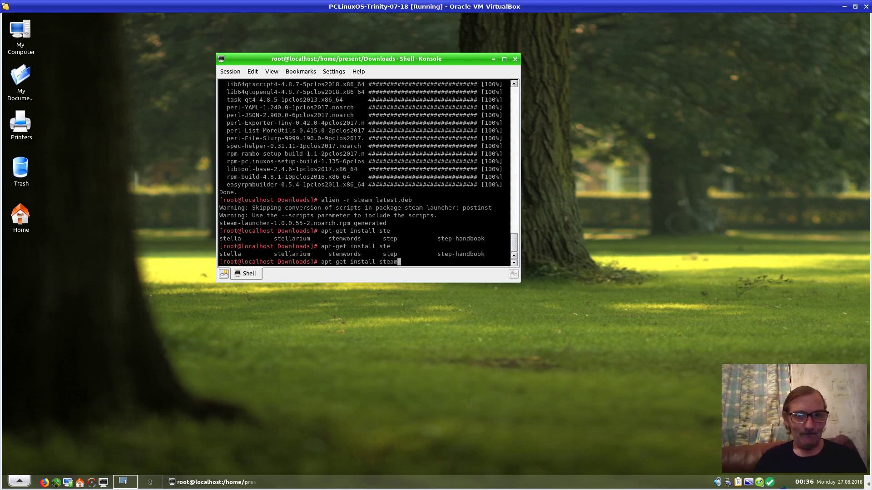
pyautogui.press('Tab')
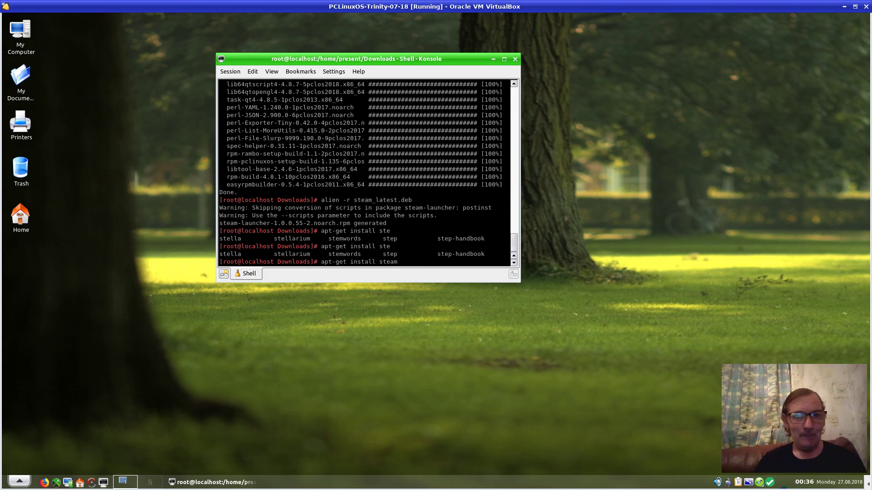
pyautogui.write('-')
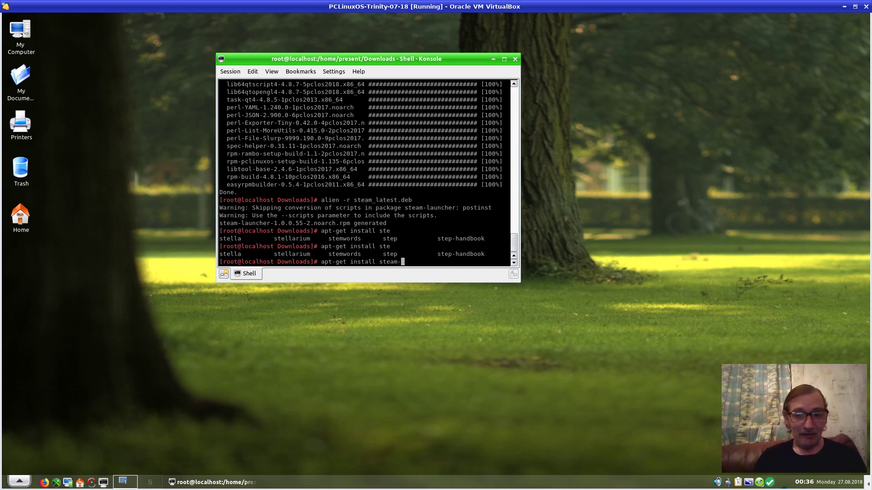
pyautogui.write('launcher')
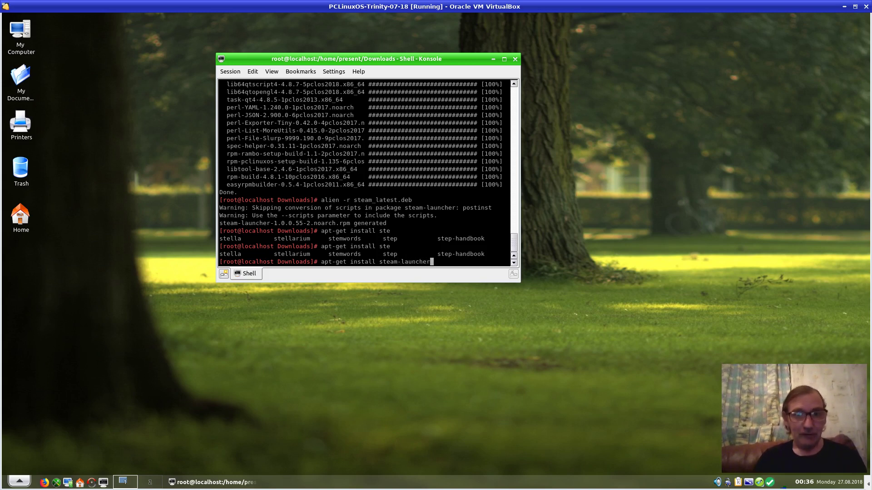
pyautogui.write('-')
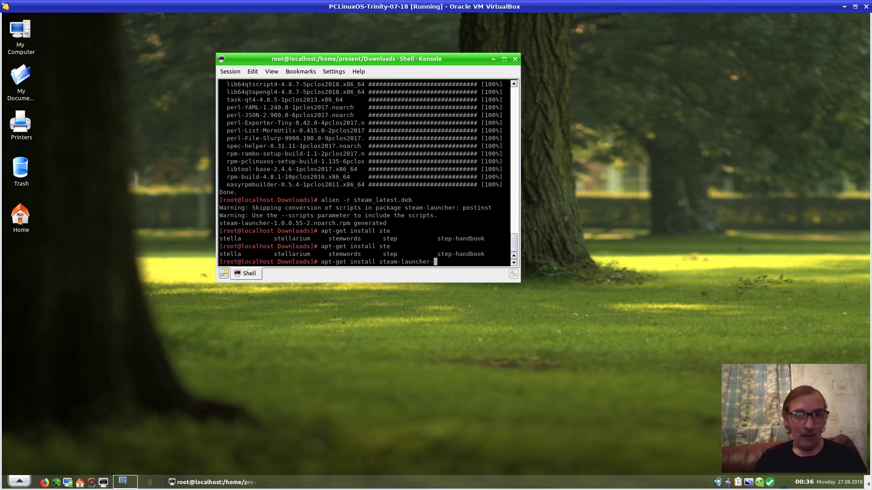
pyautogui.write('1.0.0')
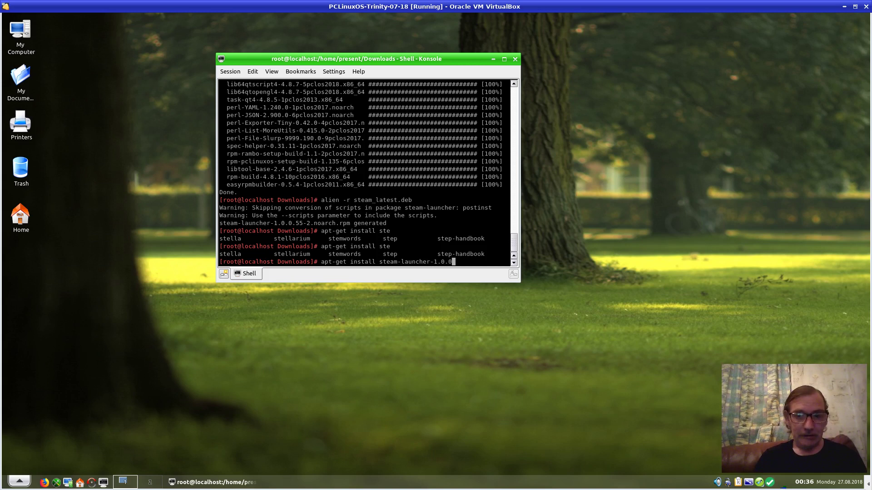
pyautogui.write('.')
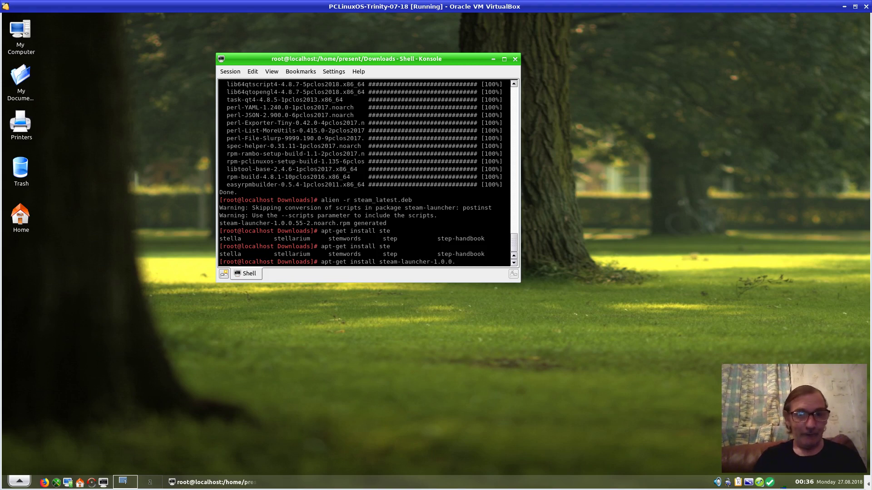
pyautogui.write('55')
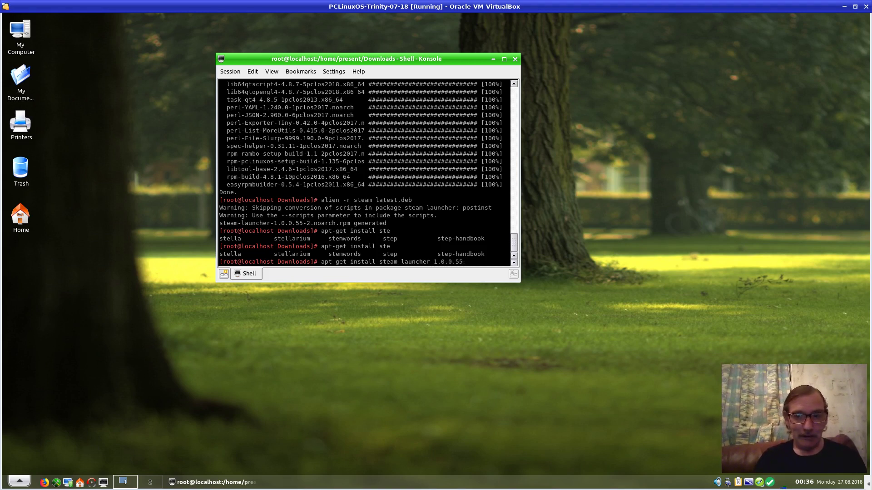
pyautogui.write('-2')
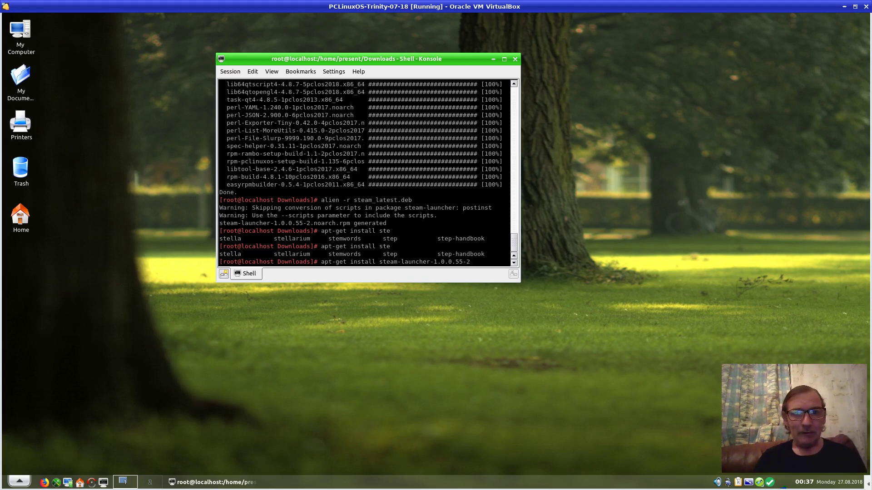
pyautogui.press('Return')
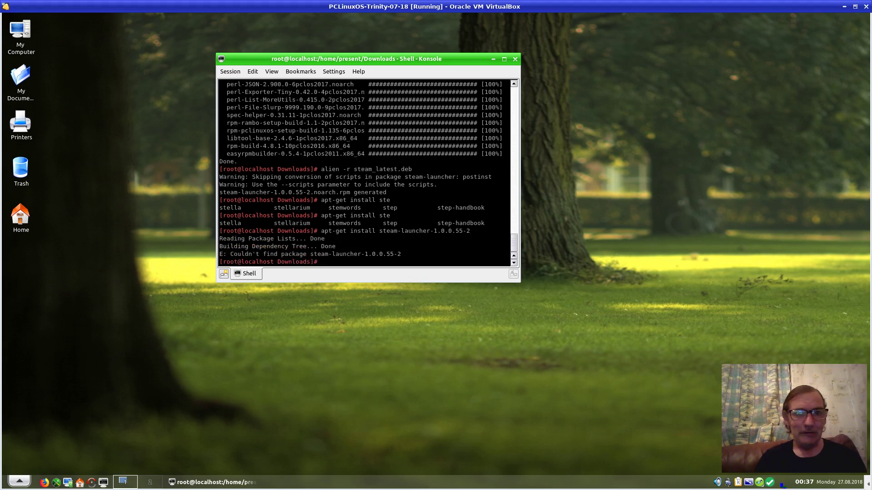
pyautogui.press('Up')
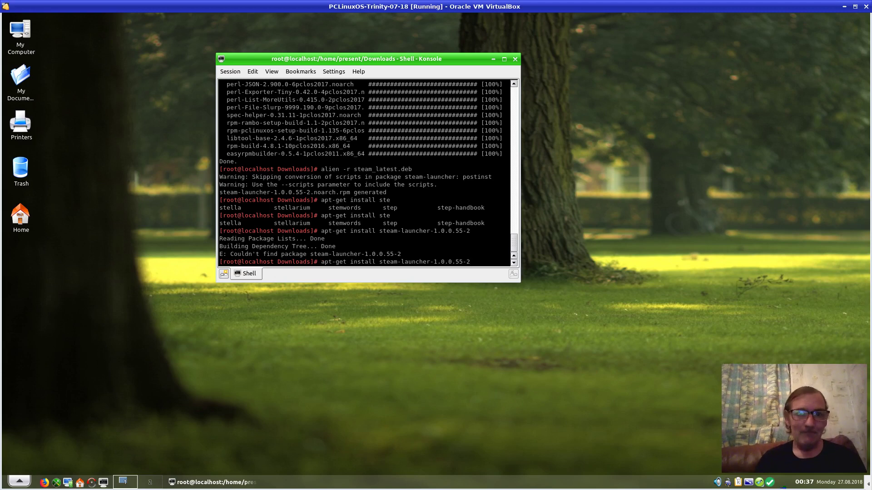
pyautogui.write('.n')
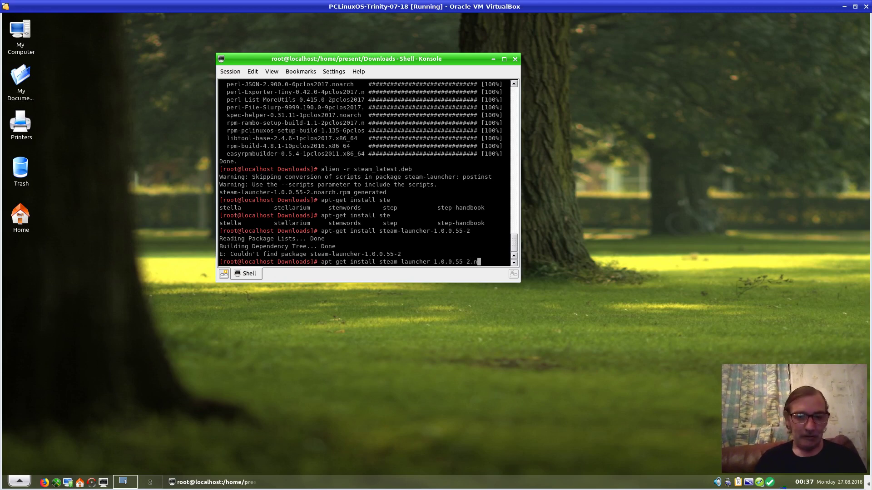
pyautogui.write('oarch')
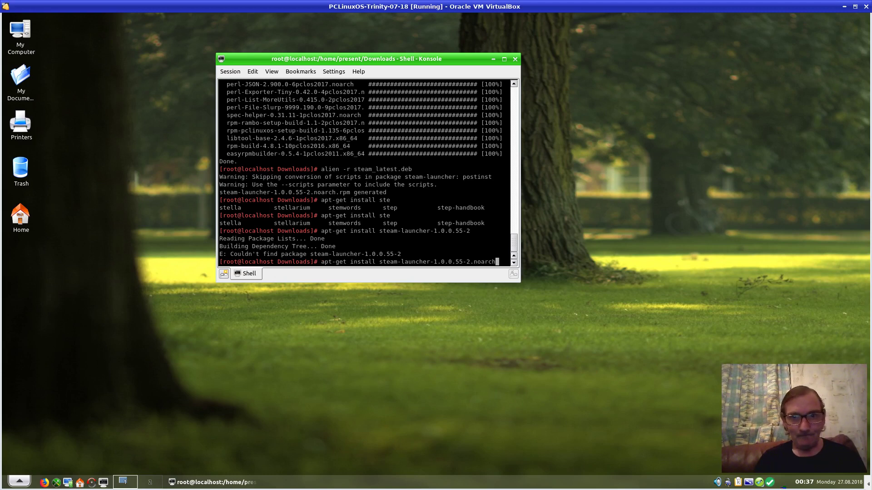
pyautogui.write('.rpm')
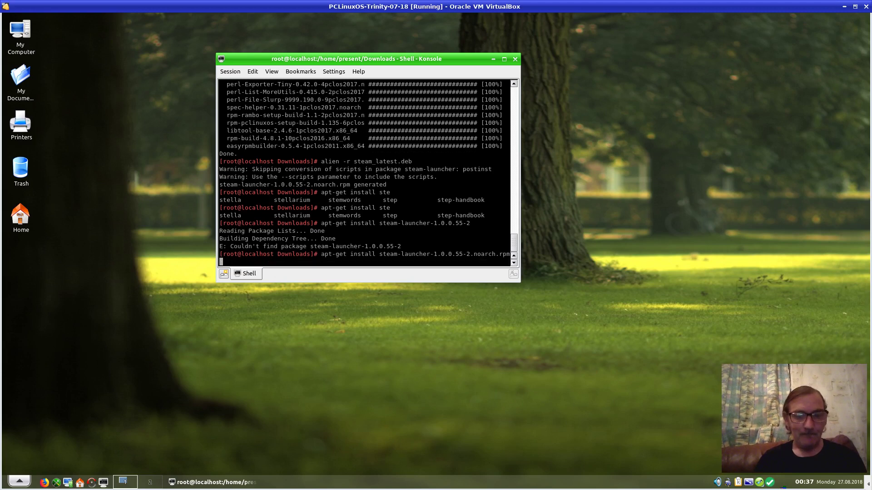
pyautogui.press('Return')
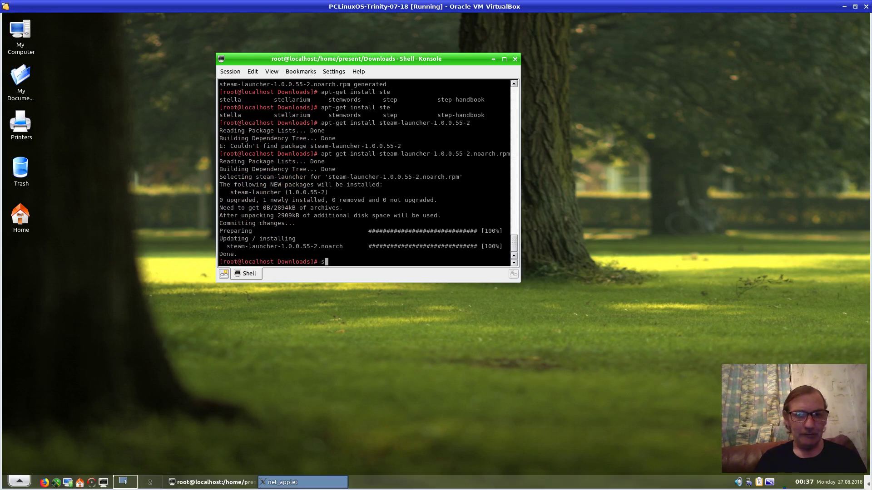
# Exit the root shell, then the user shell, so Konsole closes
pyautogui.write('exit')
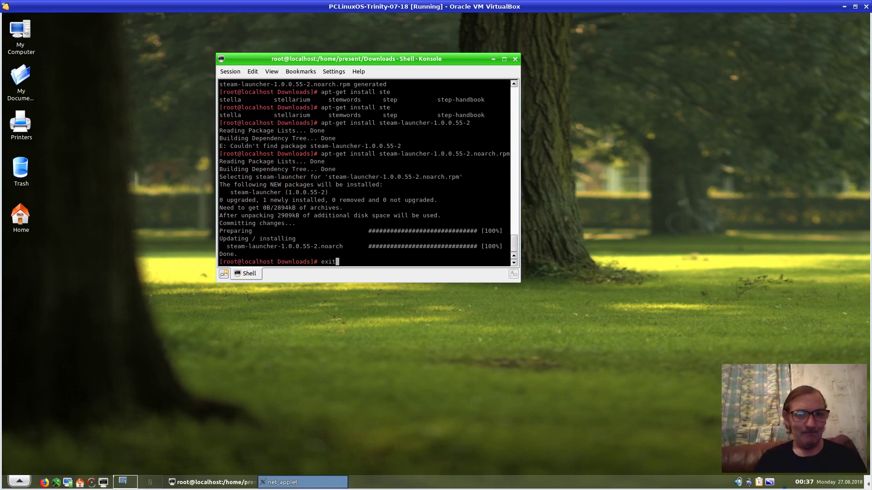
pyautogui.press('Return')
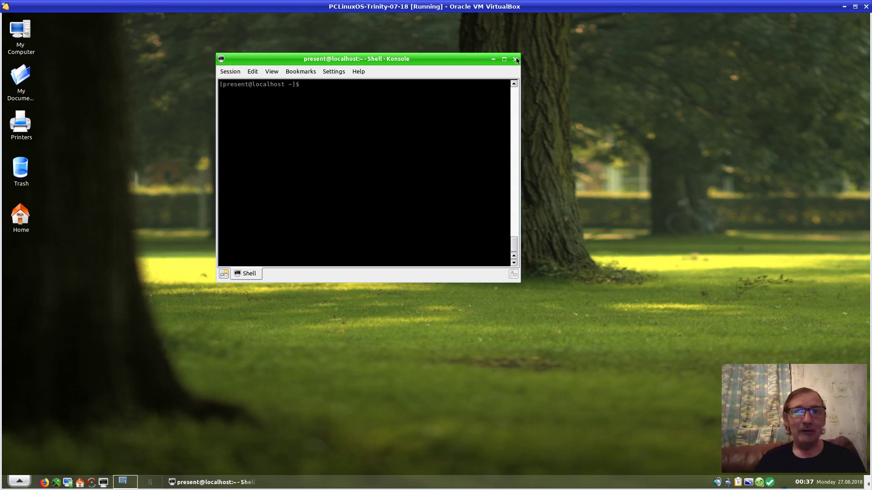
pyautogui.write('exit')
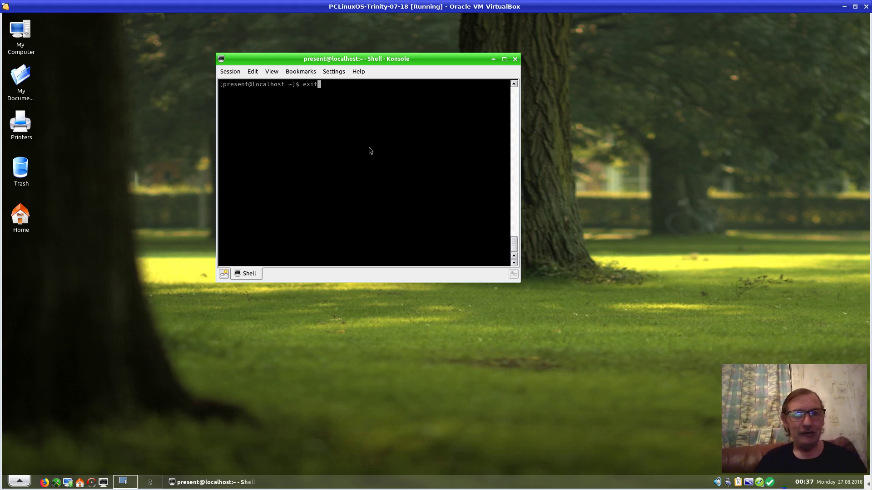
pyautogui.press('Return')
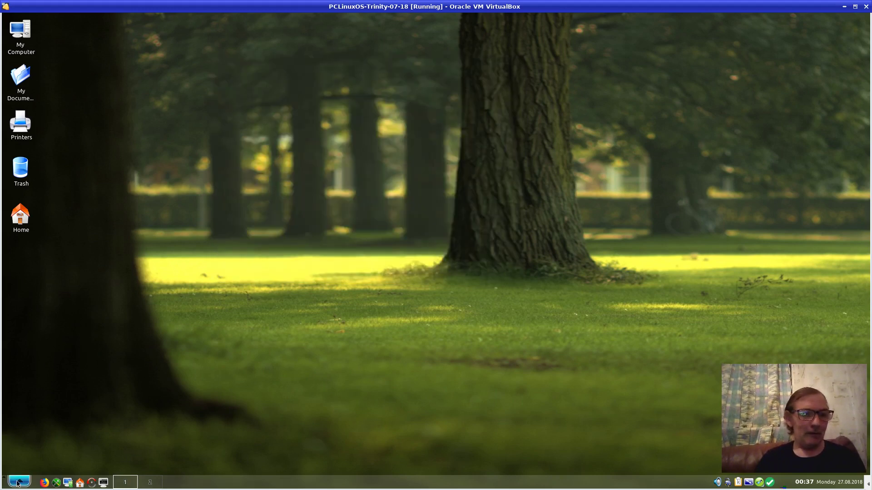
# Launch Steam from the Games category of the applications menu
pyautogui.click(18, 483)
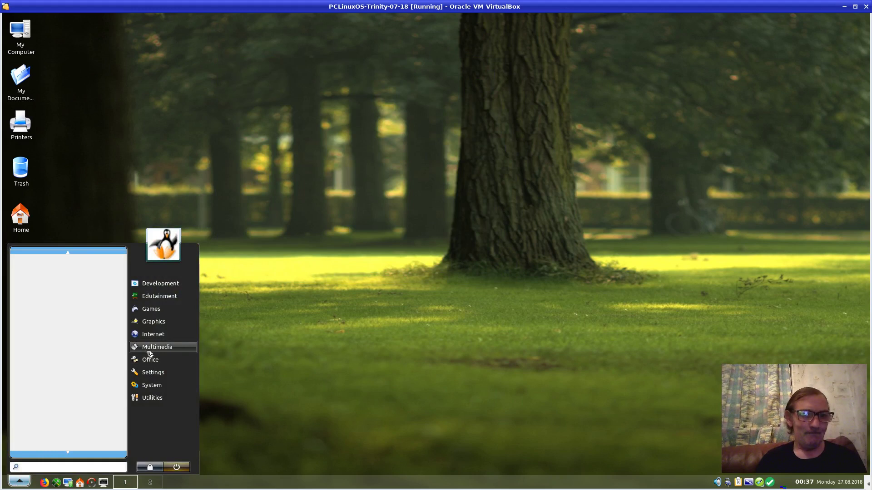
pyautogui.click(151, 334)
pyautogui.click(148, 313)
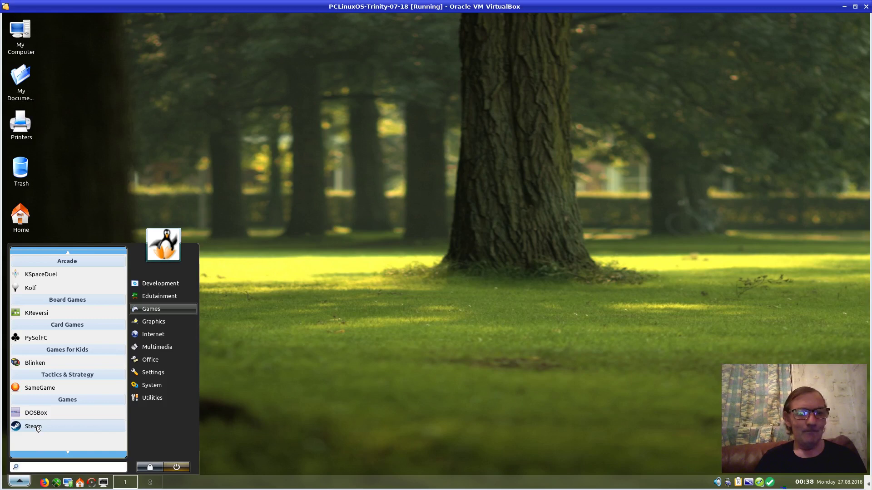
pyautogui.click(36, 428)
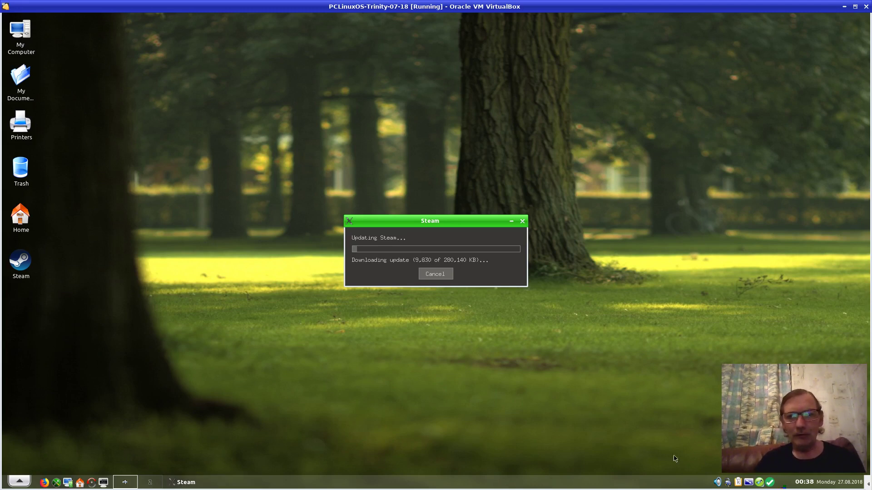
# Pause and resume the screen recorder while the Steam update downloads
pyautogui.moveTo(868, 484)
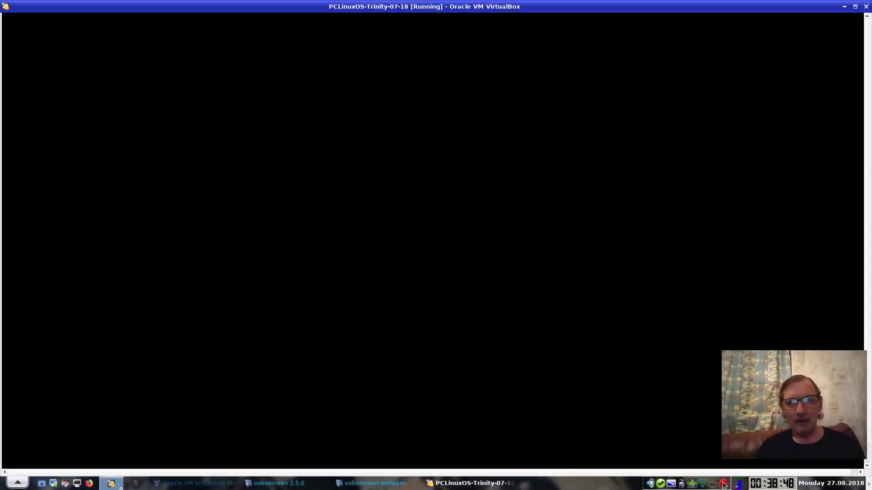
pyautogui.rightClick(724, 484)
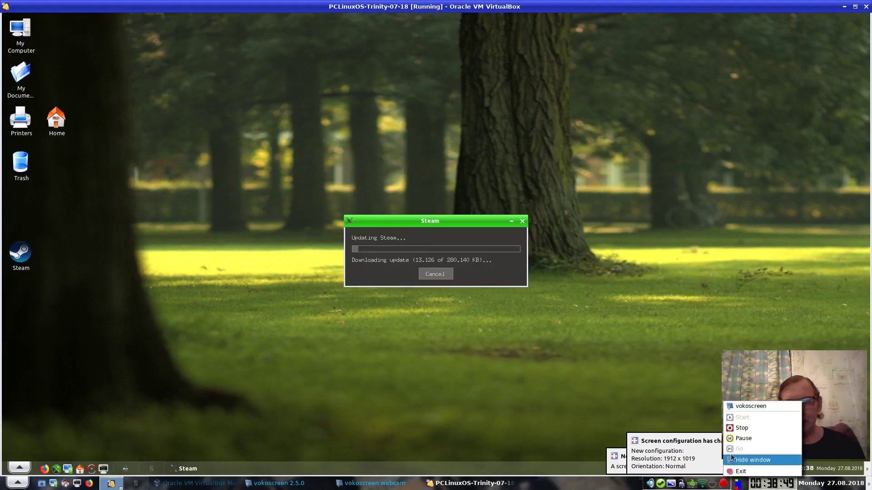
pyautogui.click(733, 438)
pyautogui.click(741, 449)
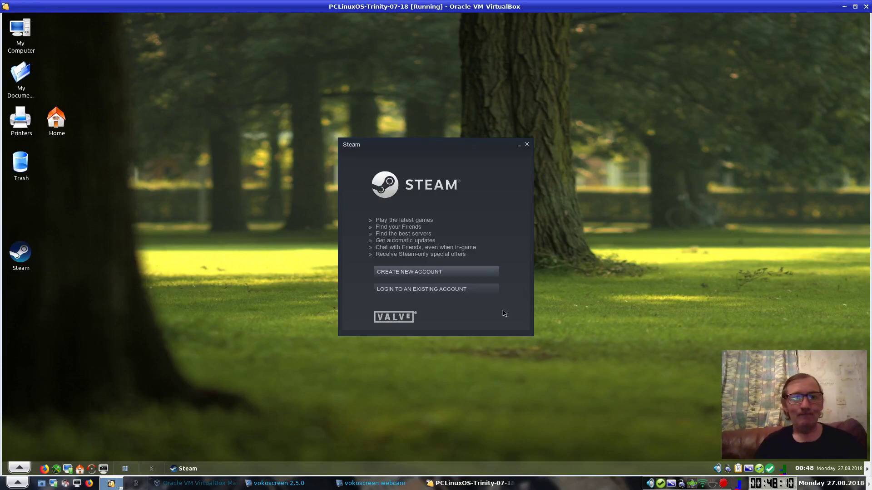
# Choose Login to an Existing Account, pausing the screen recorder while signing in
pyautogui.click(433, 290)
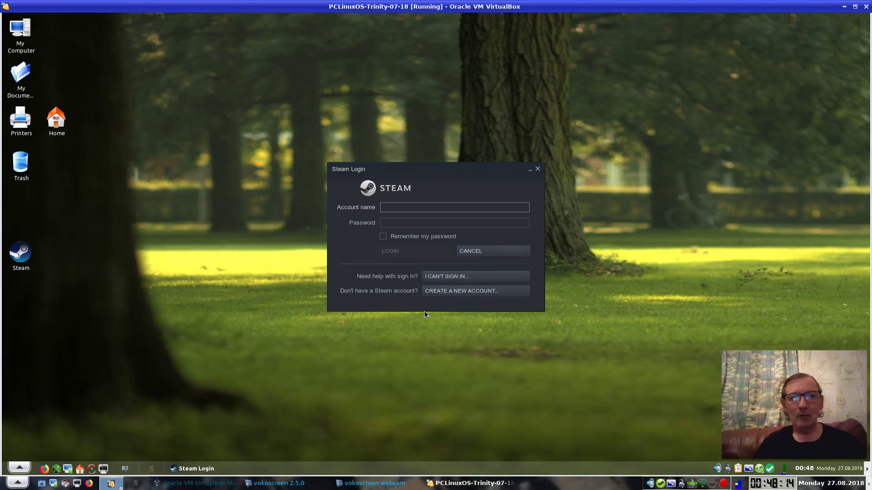
pyautogui.rightClick(725, 485)
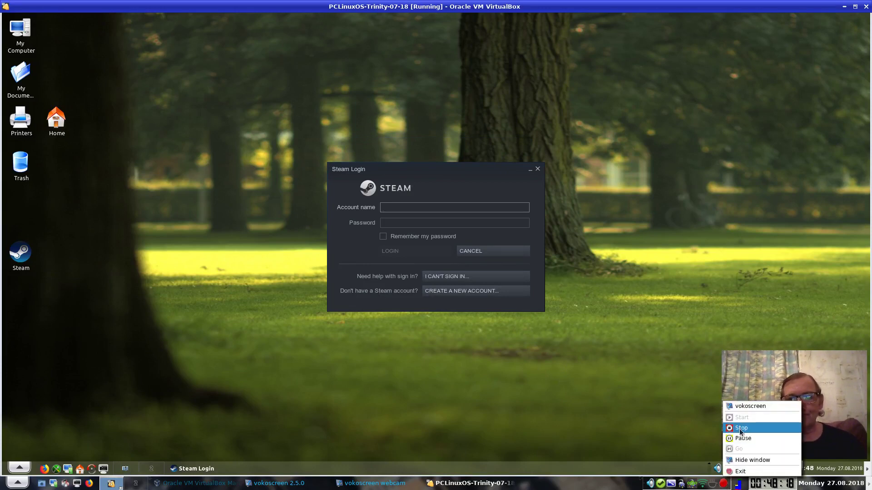
pyautogui.click(743, 439)
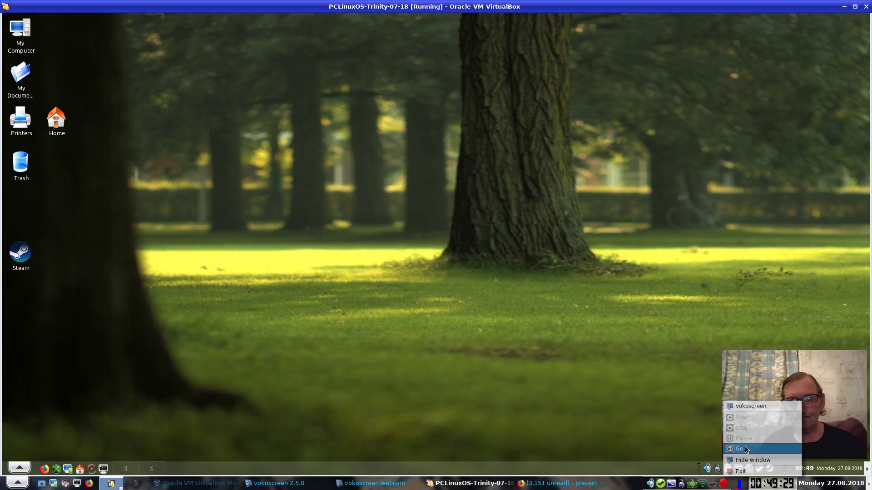
pyautogui.click(745, 448)
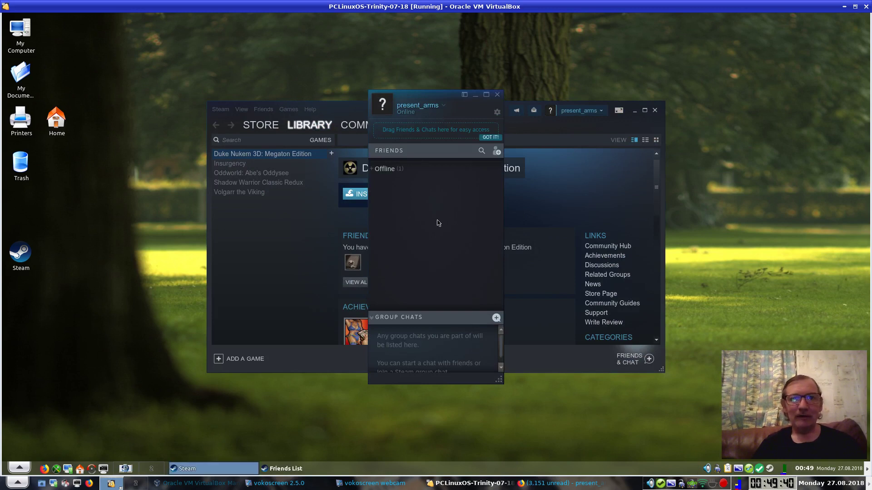
pyautogui.click(374, 171)
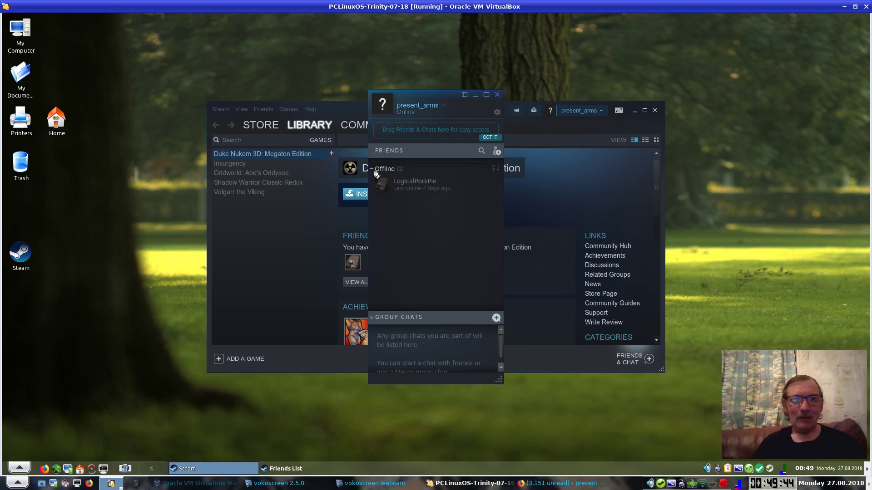
pyautogui.click(375, 173)
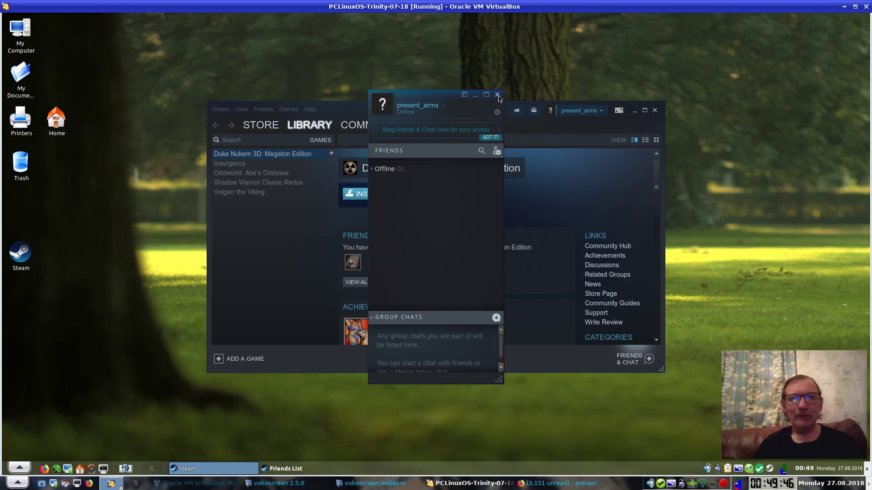
pyautogui.click(497, 95)
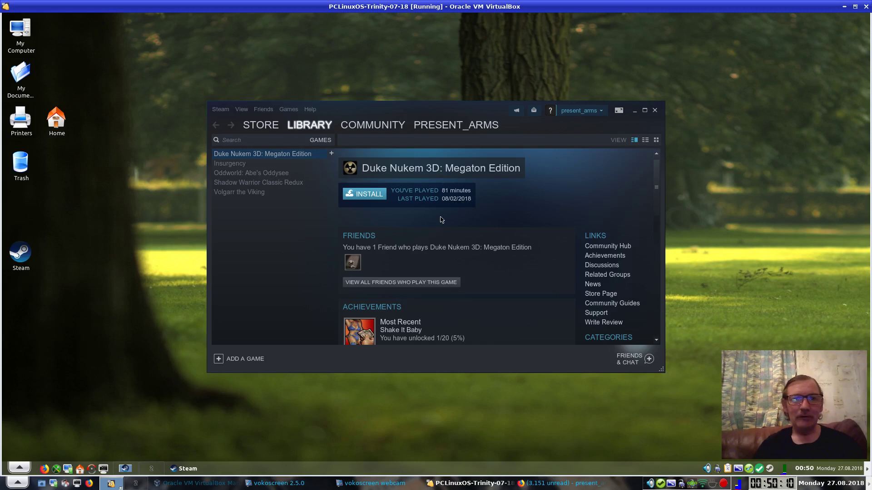
# Install Duke Nukem 3D: Megaton Edition, going through the install dialog with Next and Finish
pyautogui.click(358, 199)
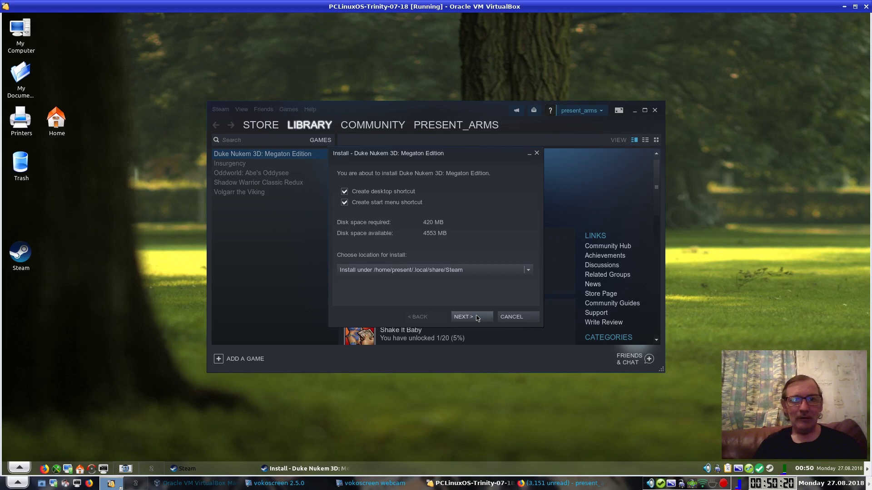
pyautogui.click(477, 318)
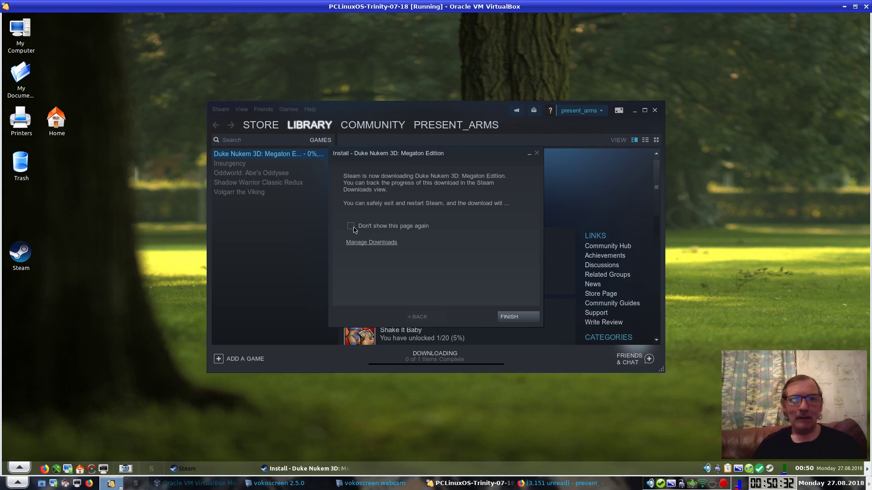
pyautogui.click(515, 318)
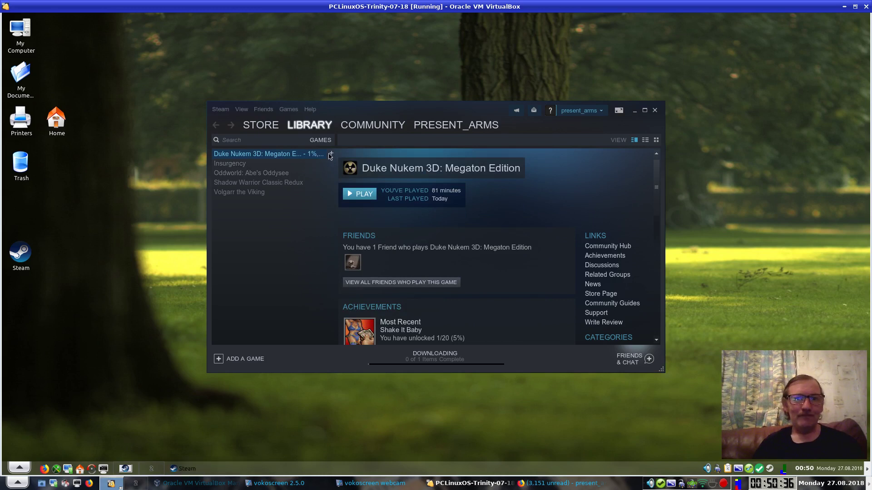
# Maximize Steam, open the Games Library and filter it to STEAMOS + LINUX
pyautogui.click(645, 110)
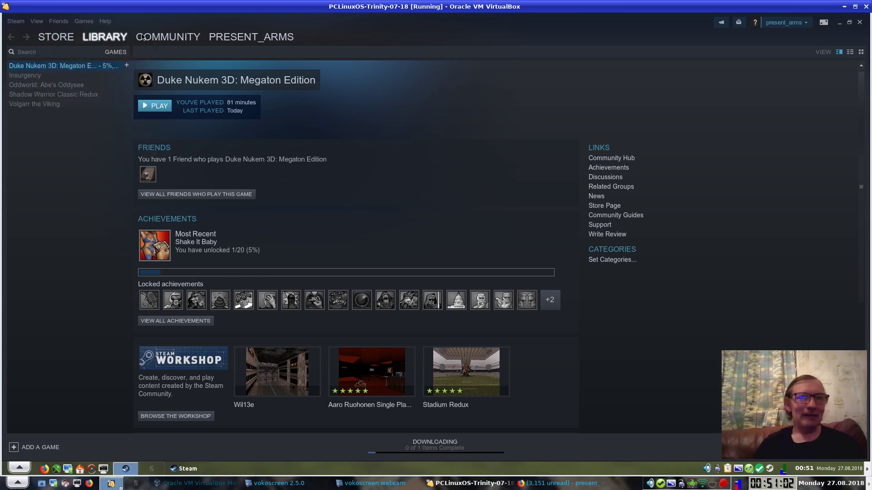
pyautogui.click(83, 21)
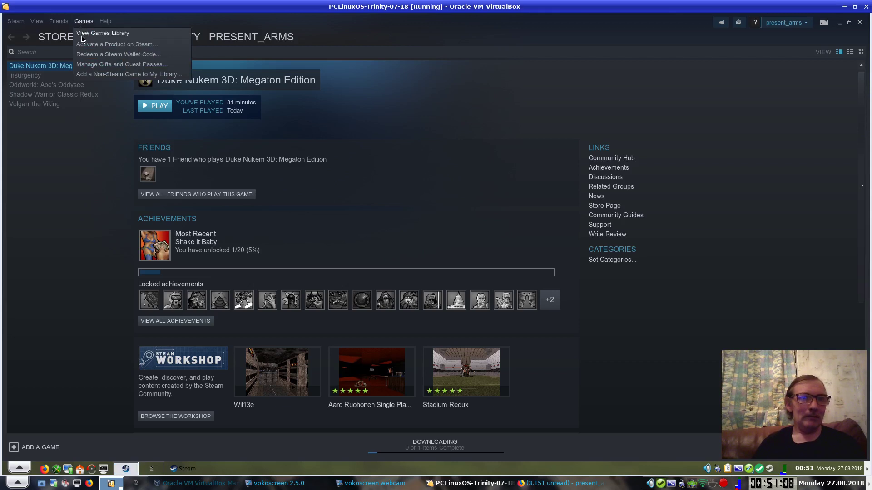
pyautogui.click(83, 39)
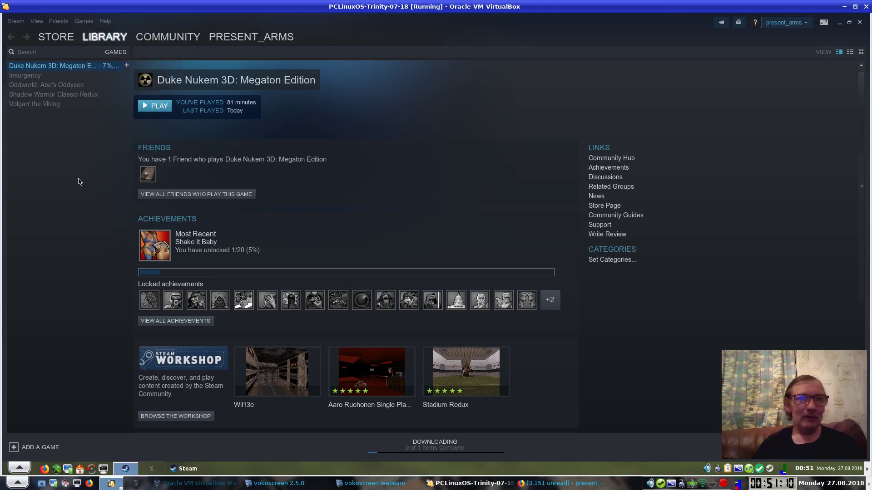
pyautogui.moveTo(97, 50)
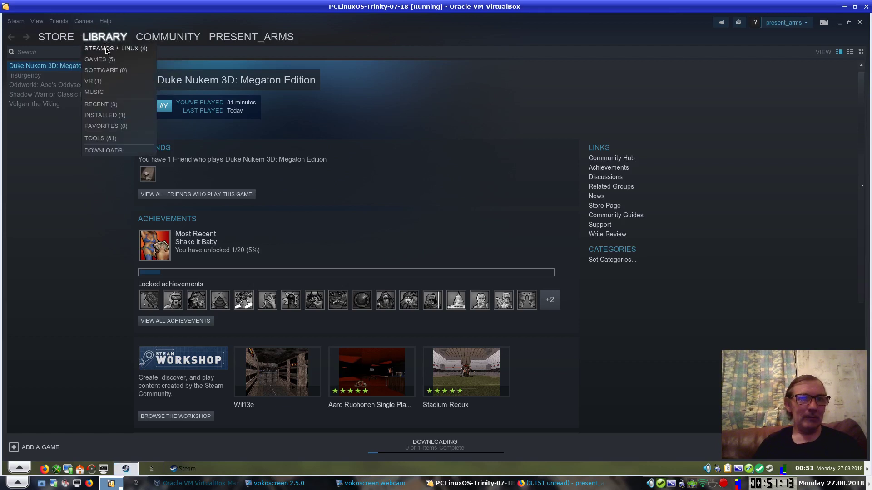
pyautogui.click(107, 49)
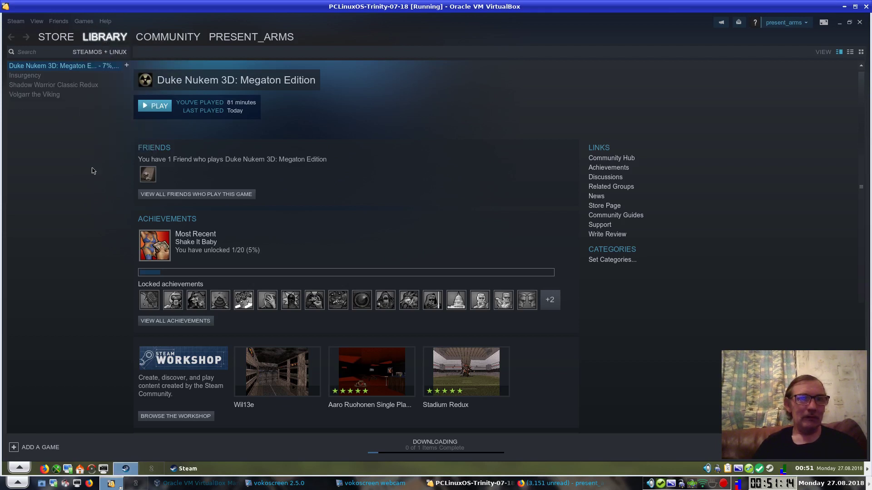
# Choose Play Duke Nukem 3D: Megaton Edition so it launches once downloading finishes
pyautogui.doubleClick(28, 67)
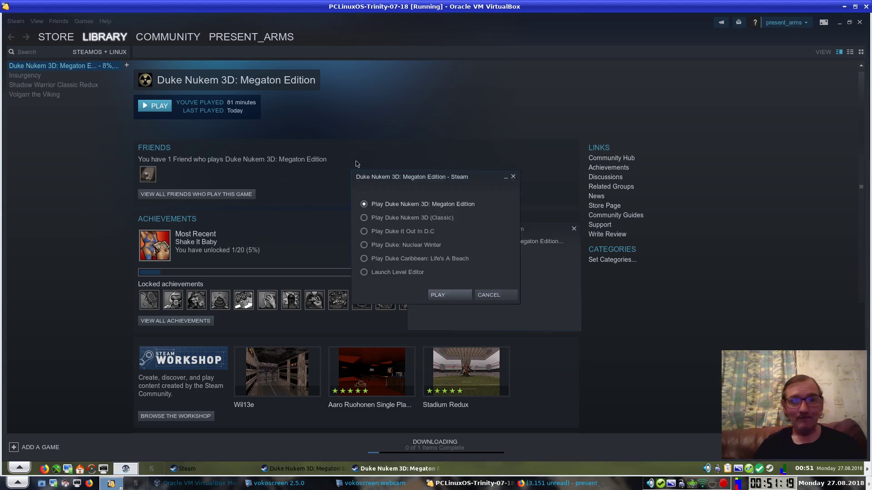
pyautogui.click(447, 296)
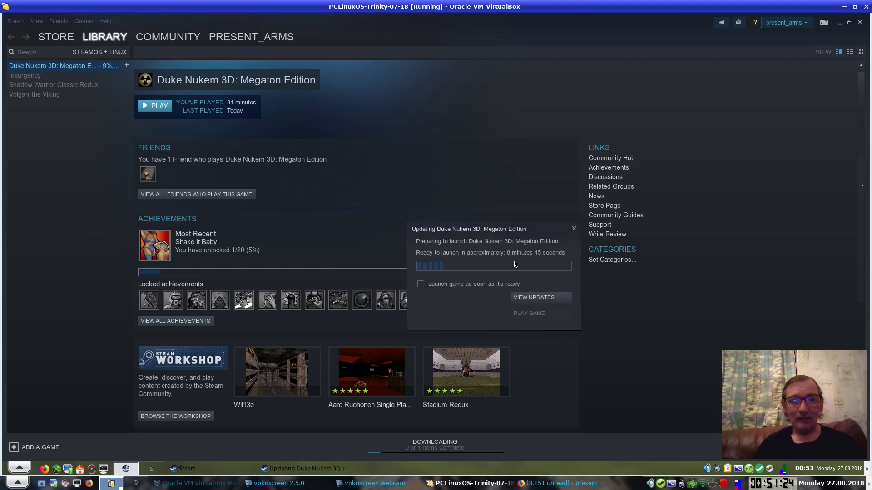
pyautogui.click(522, 308)
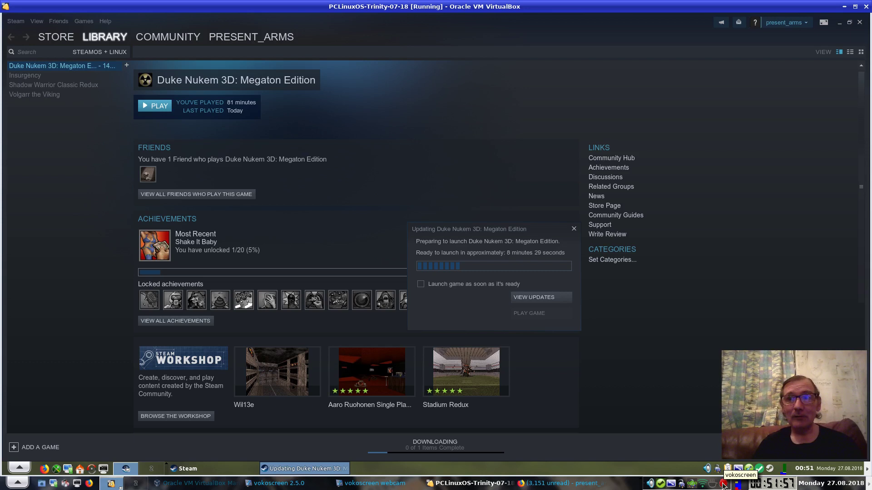
pyautogui.rightClick(723, 486)
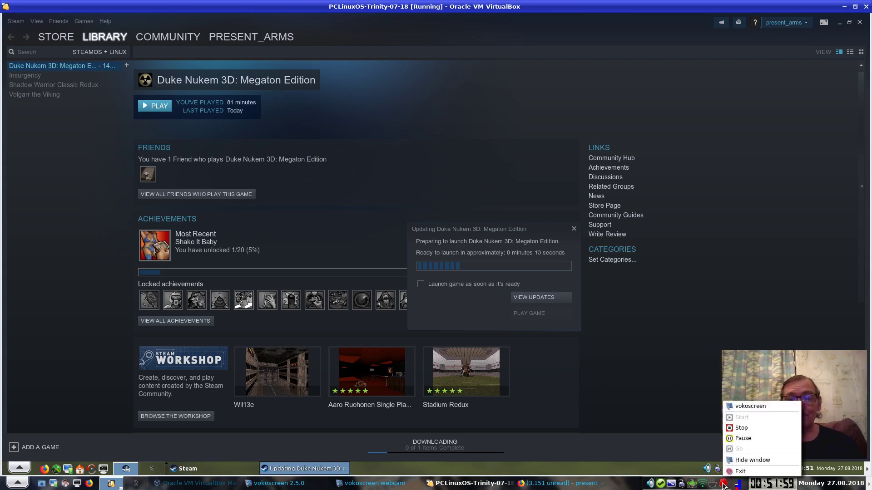